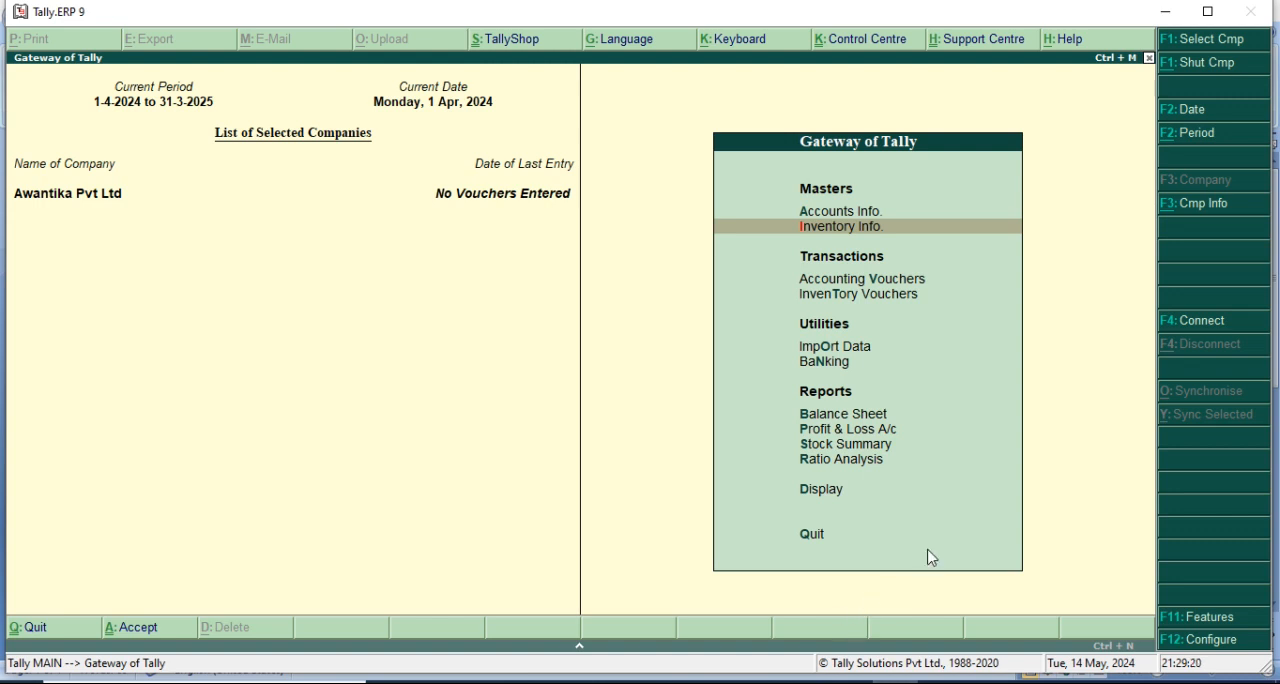
Select the first Awantika Pvt Ltd entry in the list of companies and return to the Gateway of Tally.
{"action": "left_click", "coordinate": [1186, 206]}
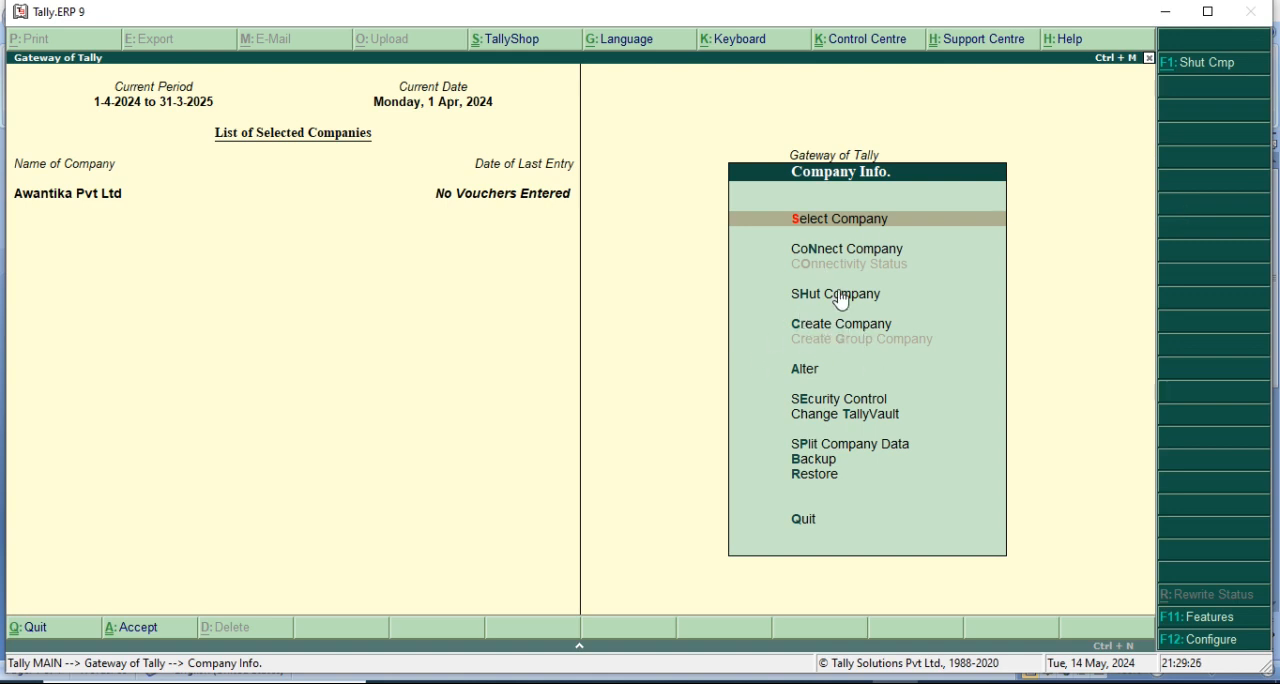
{"action": "left_click", "coordinate": [846, 218]}
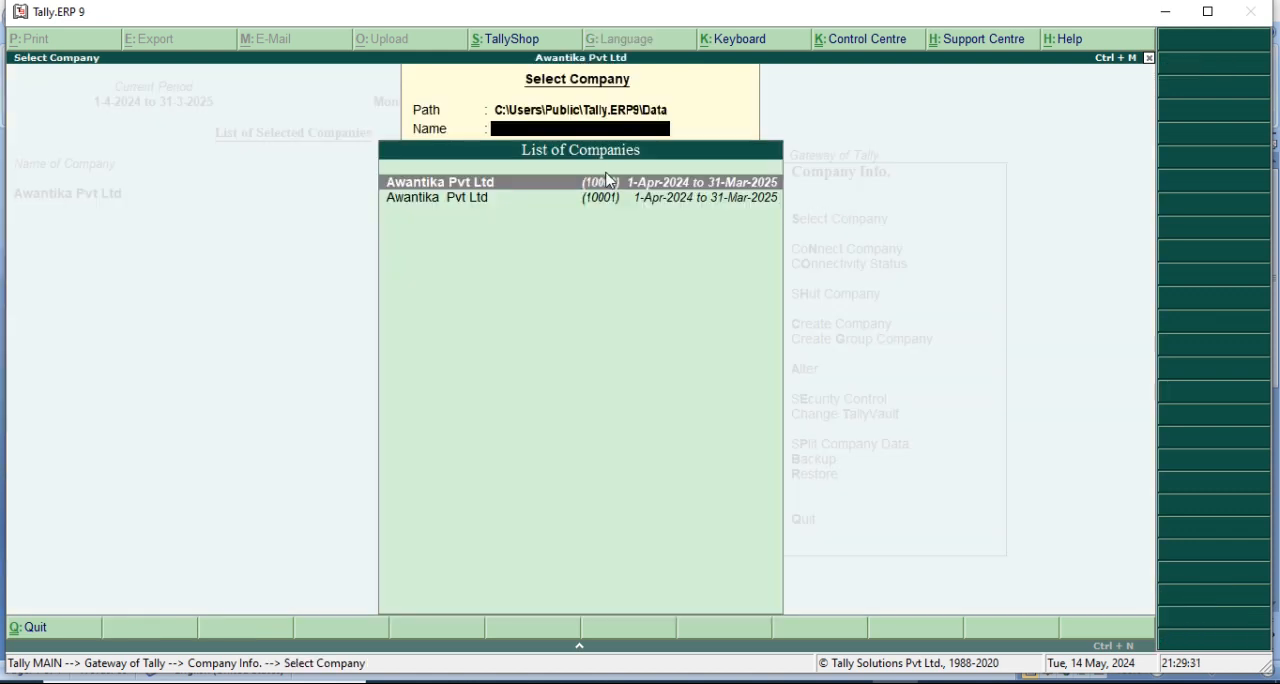
{"action": "left_click", "coordinate": [604, 186]}
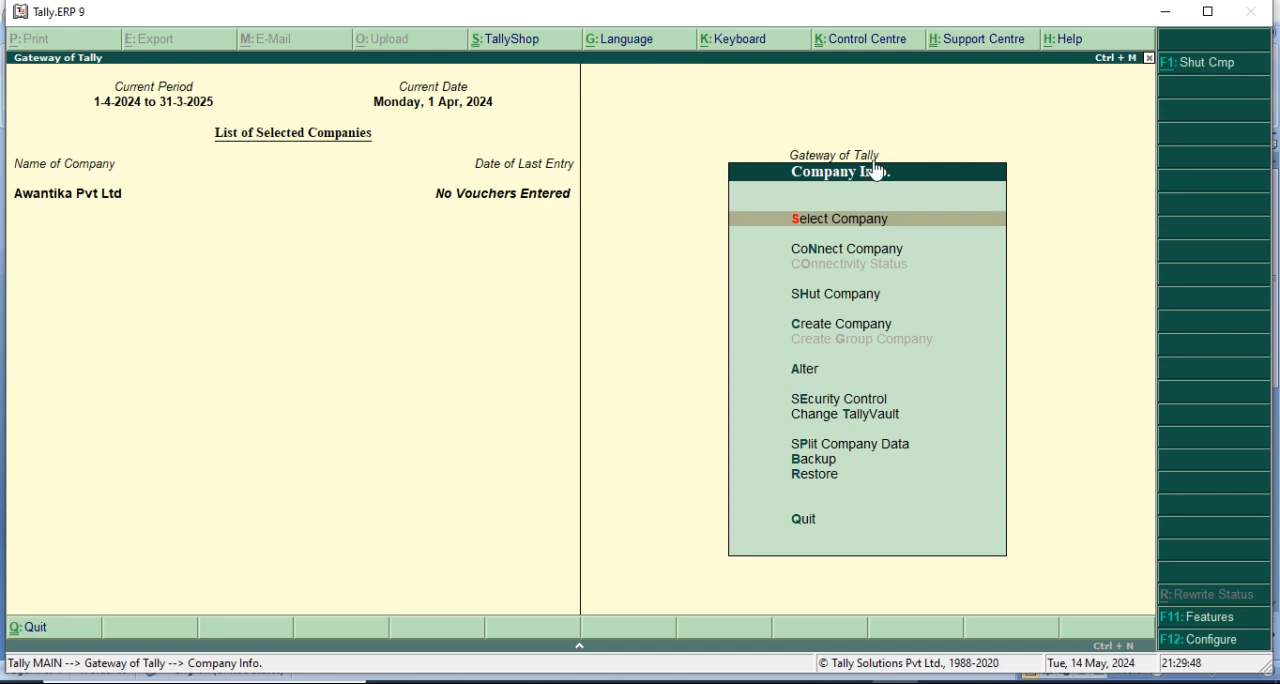
{"action": "key", "text": "Escape"}
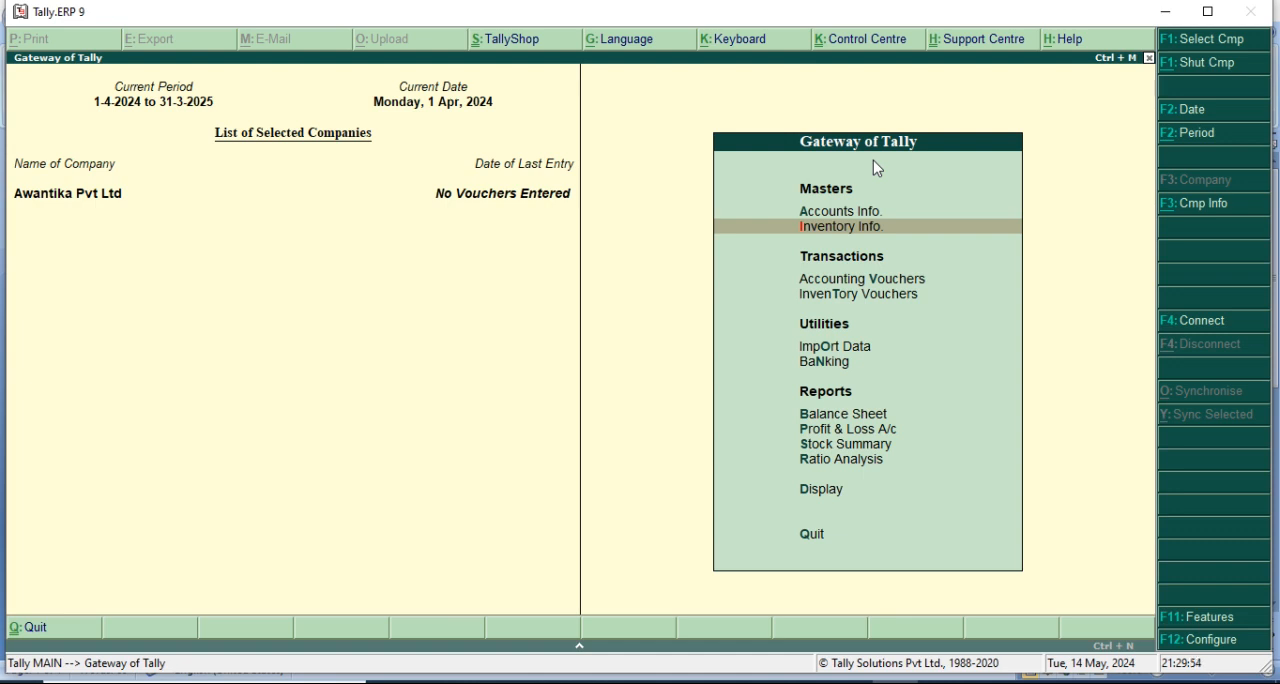
Open multiple ledger creation from the accounts masters with All Items as the group.
{"action": "left_click", "coordinate": [835, 213]}
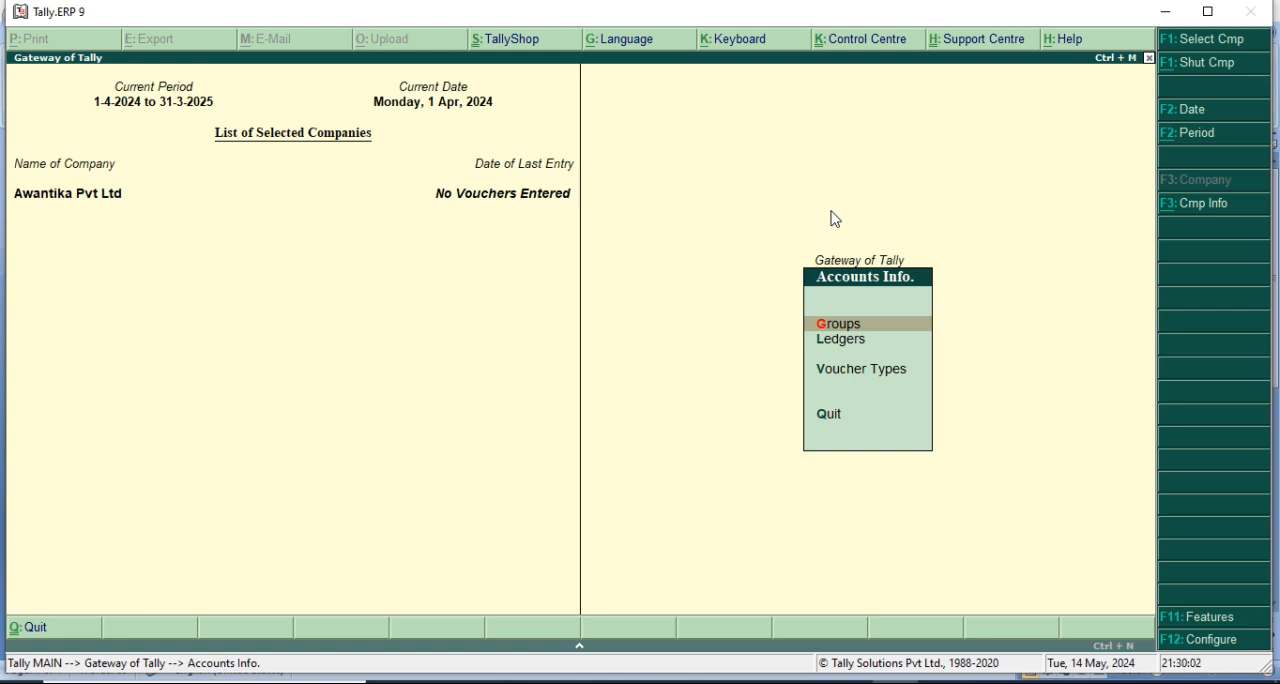
{"action": "key", "text": "Down"}
{"action": "key", "text": "Return"}
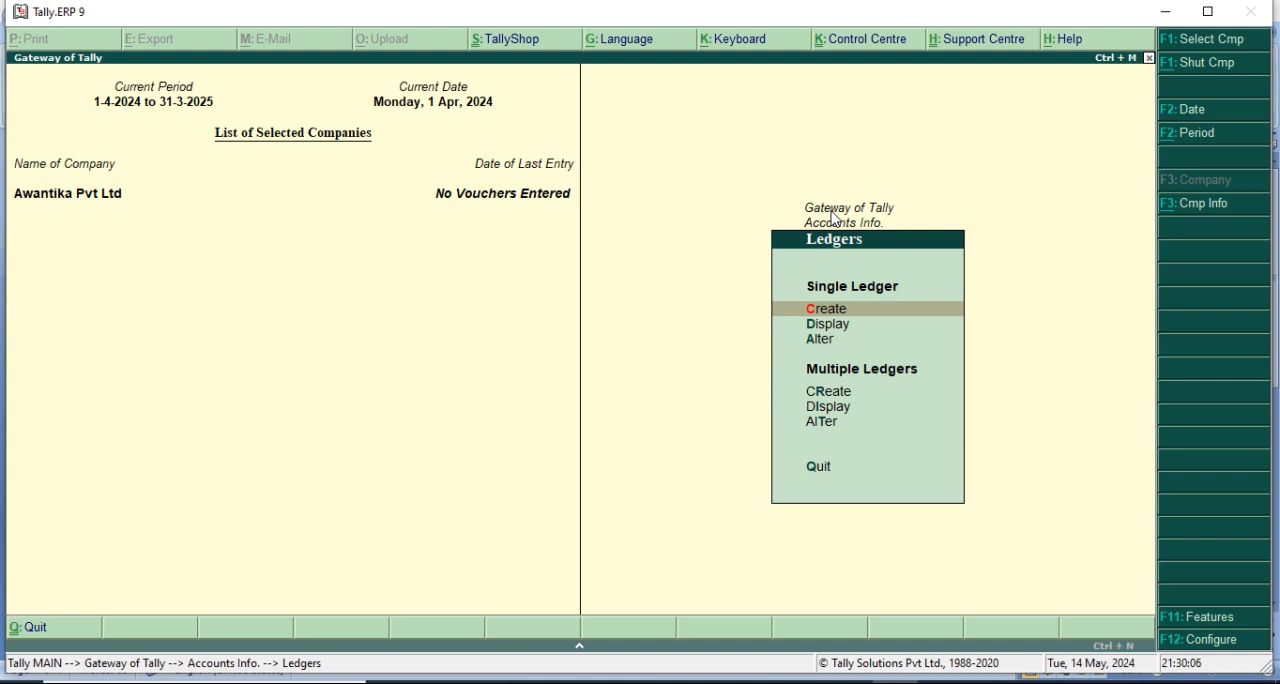
{"action": "key", "text": "Down"}
{"action": "key", "text": "Down"}
{"action": "key", "text": "Down"}
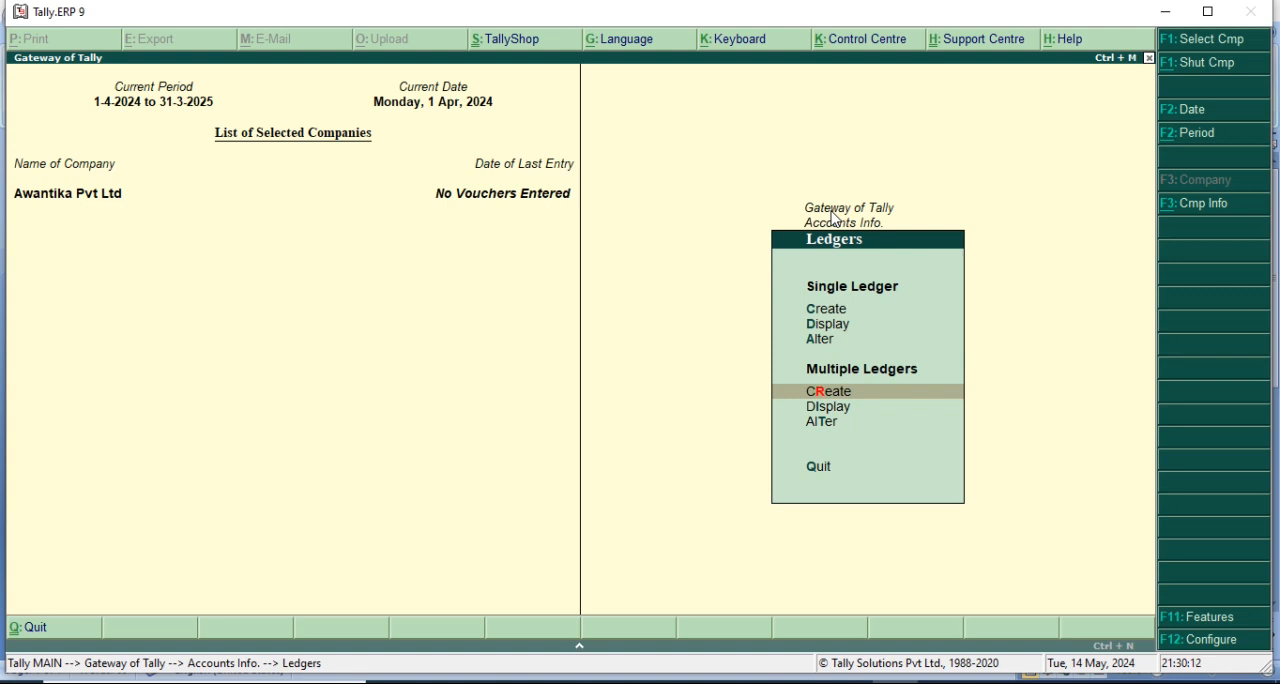
{"action": "key", "text": "Return"}
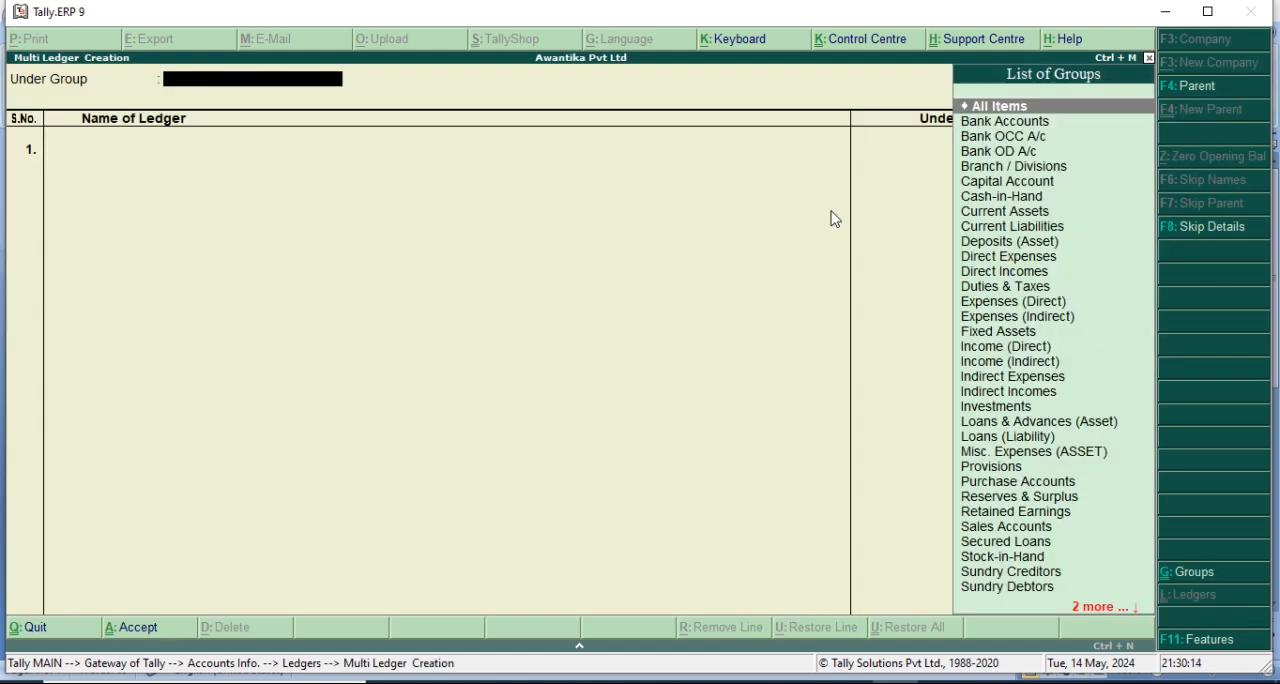
{"action": "key", "text": "Return"}
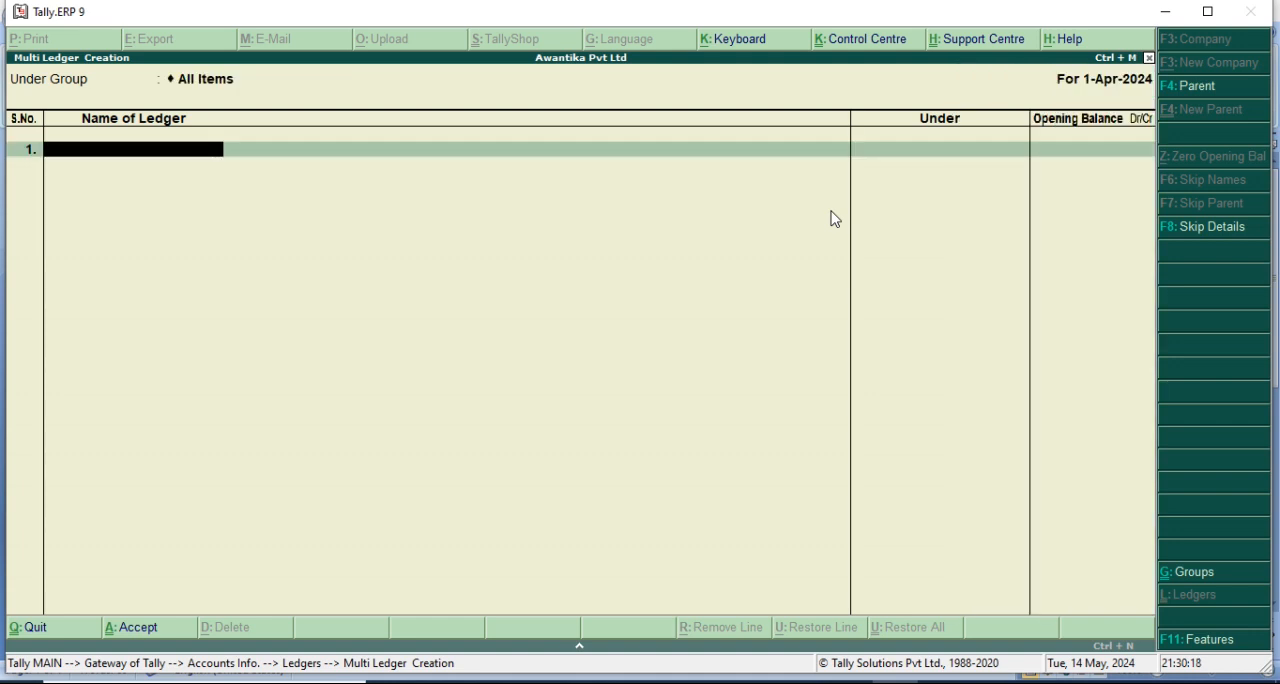
Enter the first supplier's name as a ledger under Sundry Creditors, leaving its opening balance empty.
{"action": "type", "text": "Mohan"}
{"action": "key", "text": "Return"}
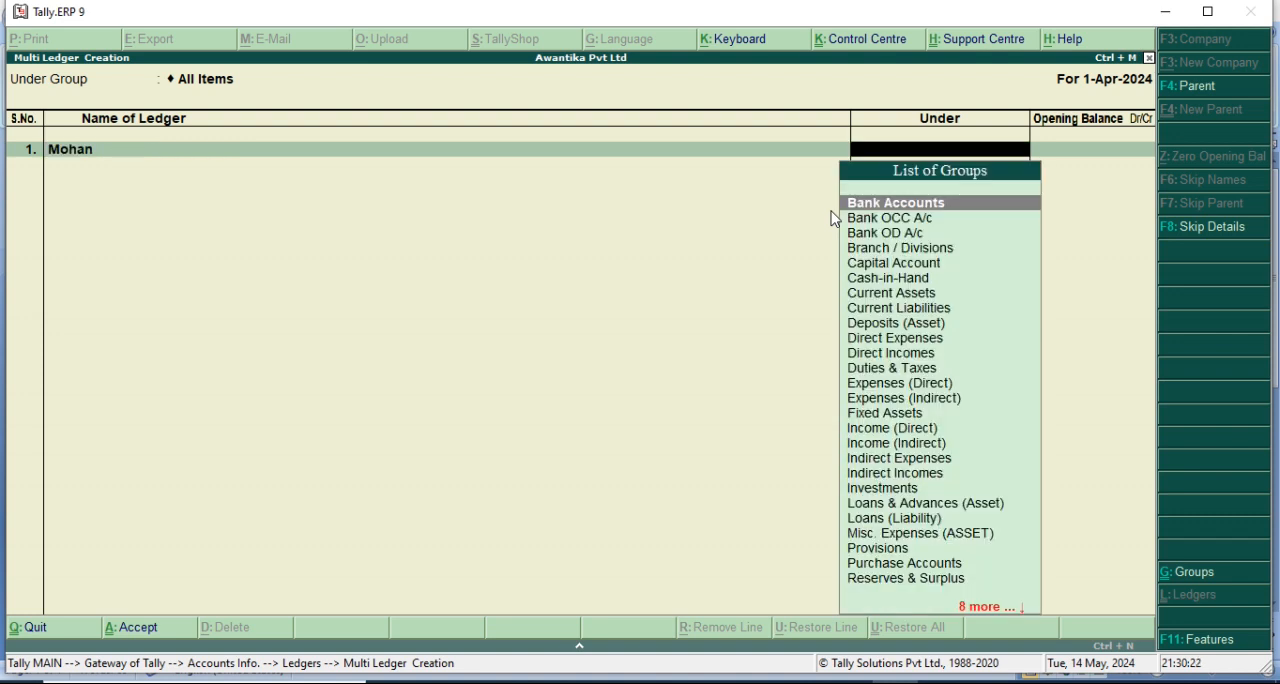
{"action": "type", "text": "Sun"}
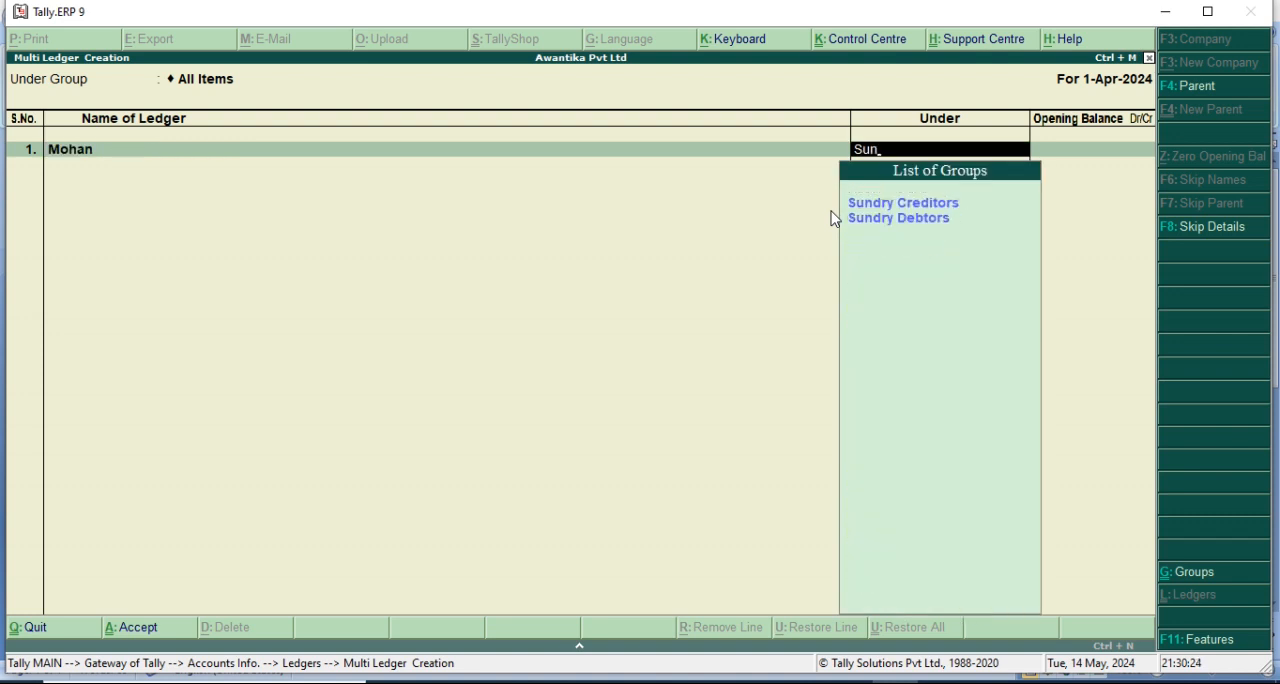
{"action": "key", "text": "Return"}
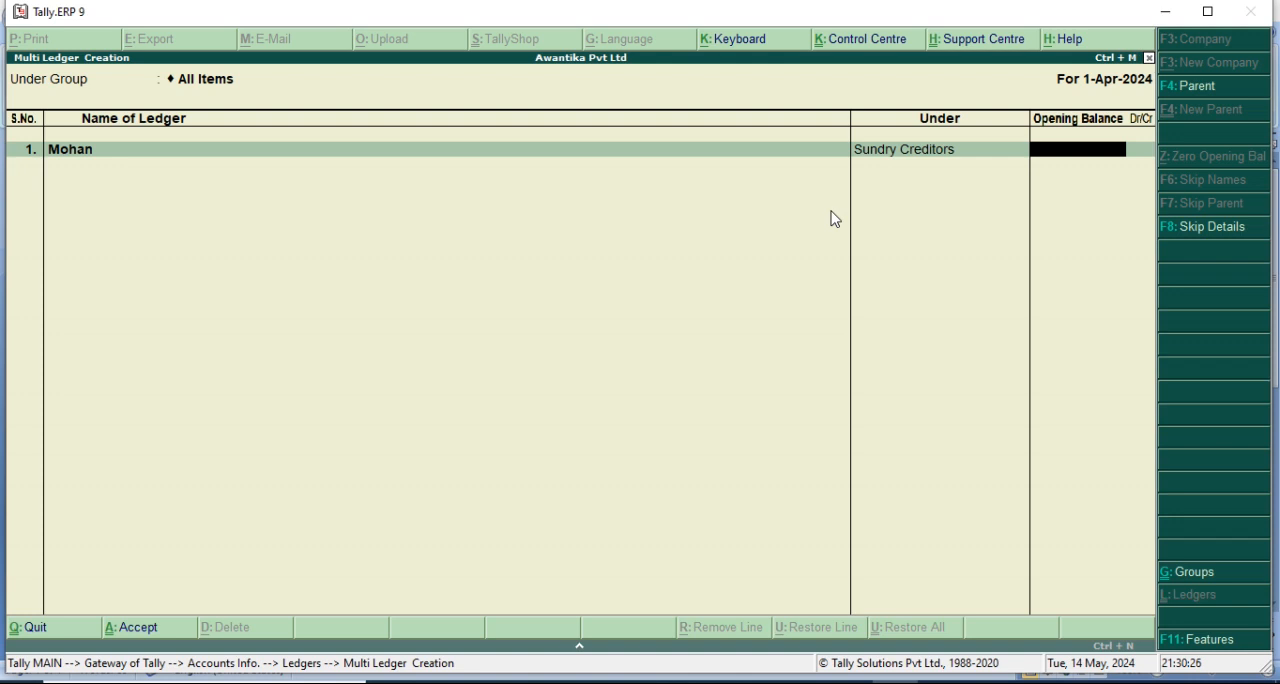
{"action": "key", "text": "Return"}
Add the second supplier's ledger under Sundry Creditors without an opening balance, save both ledgers and return to the Gateway of Tally.
{"action": "type", "text": "Ram"}
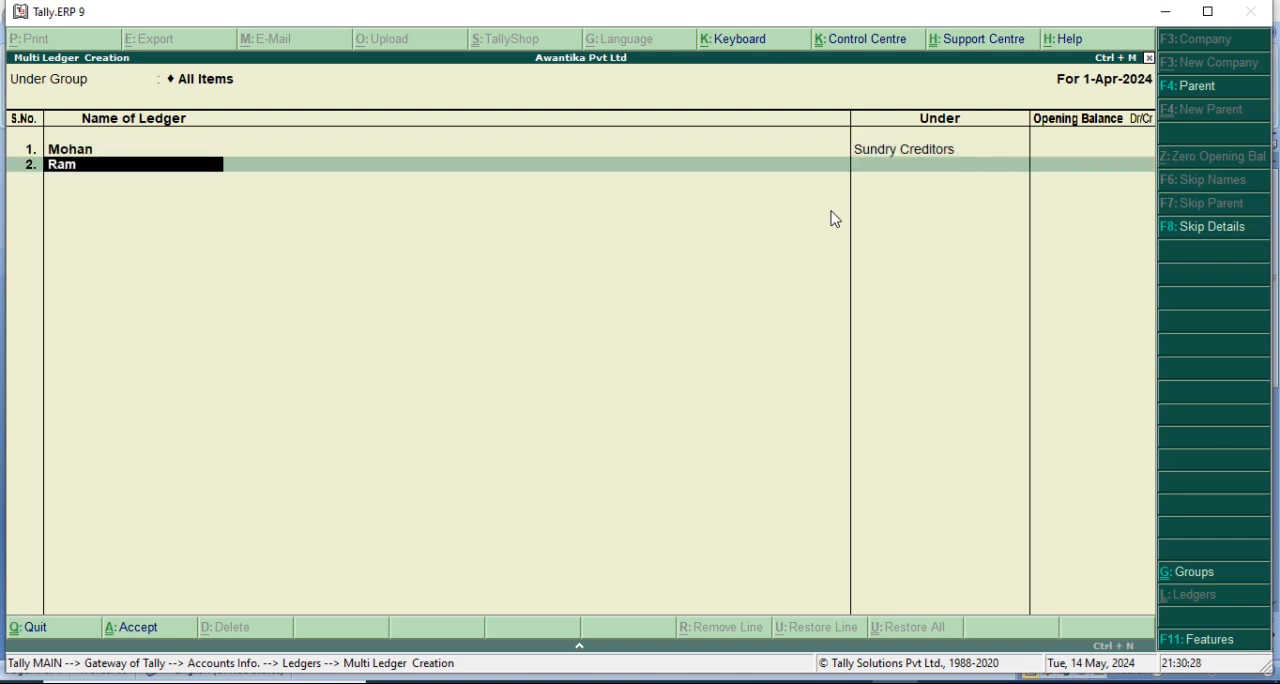
{"action": "key", "text": "Return"}
{"action": "type", "text": "Su"}
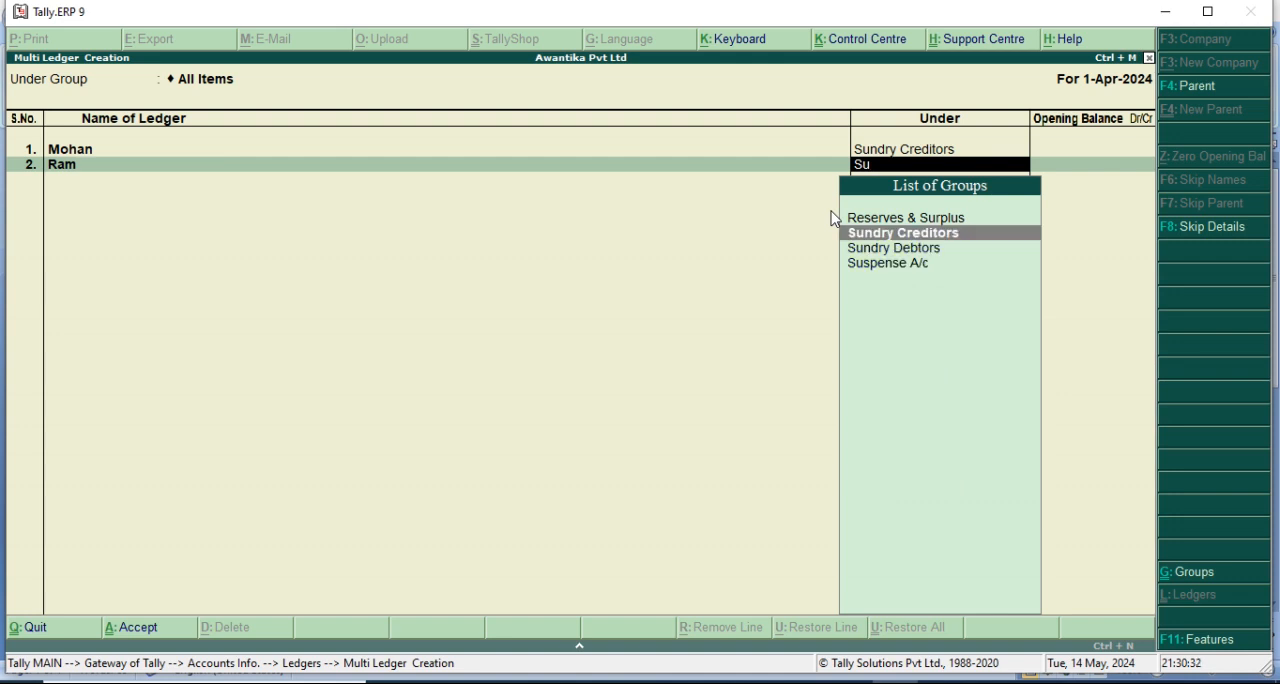
{"action": "key", "text": "Return"}
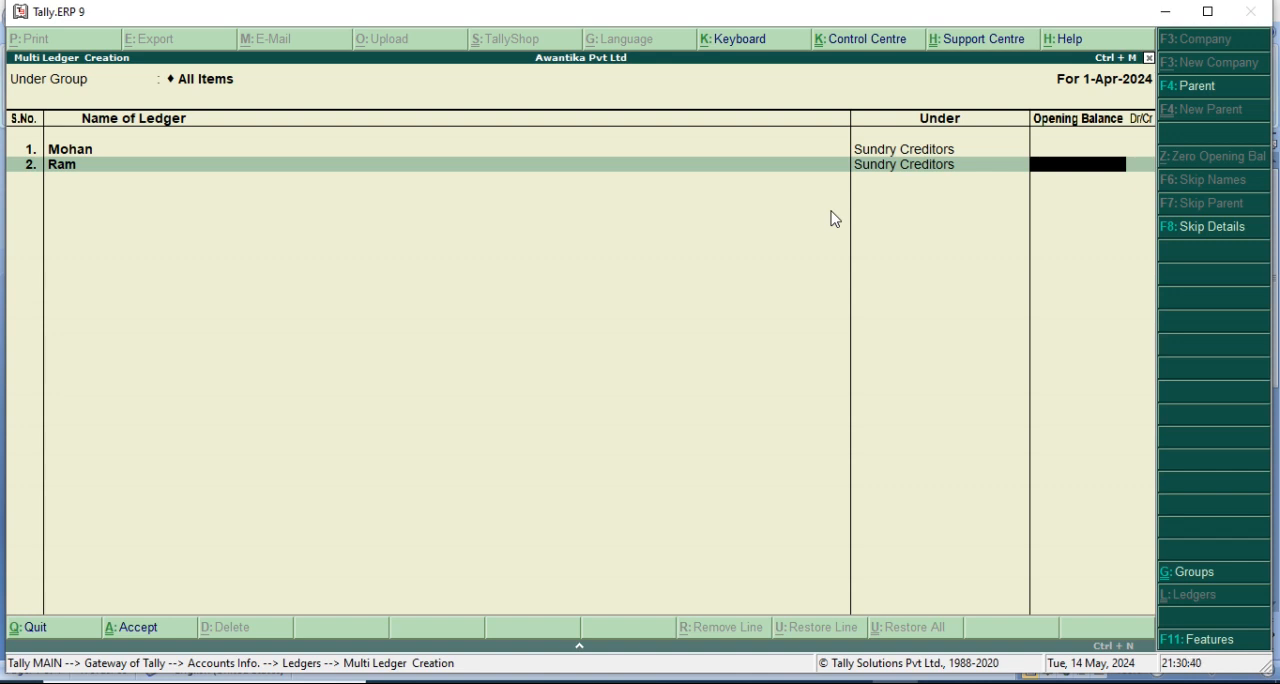
{"action": "key", "text": "ctrl+a"}
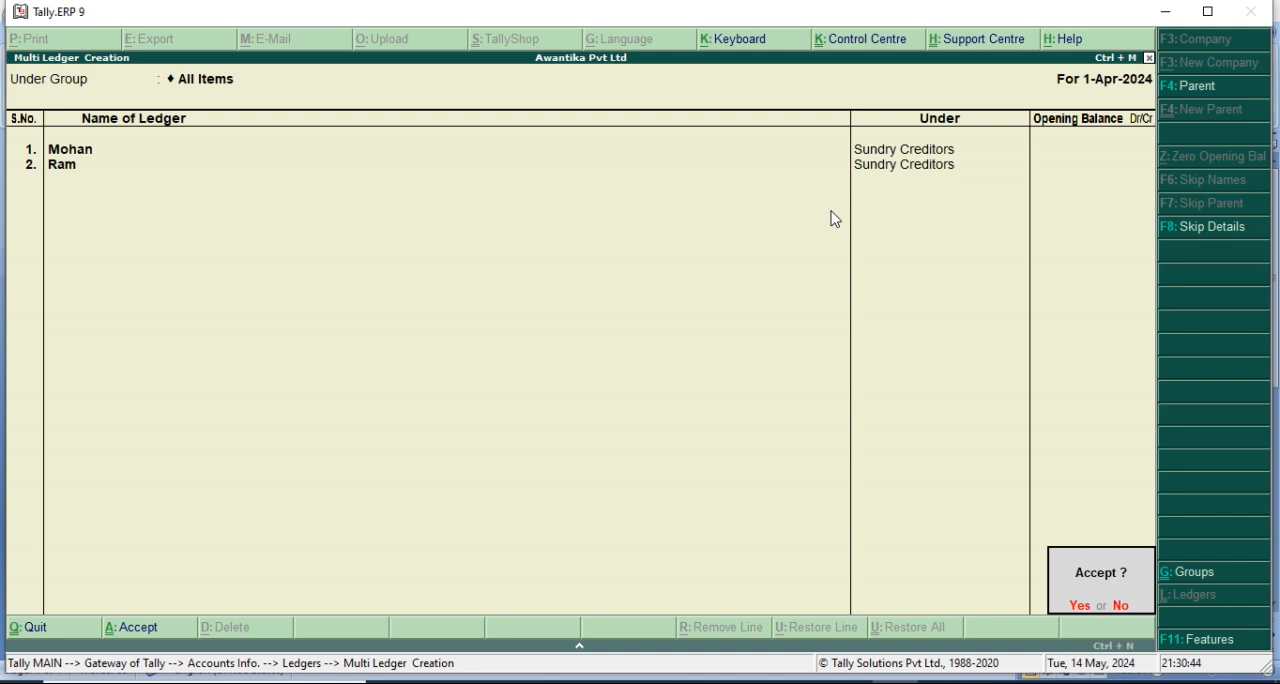
{"action": "key", "text": "Return"}
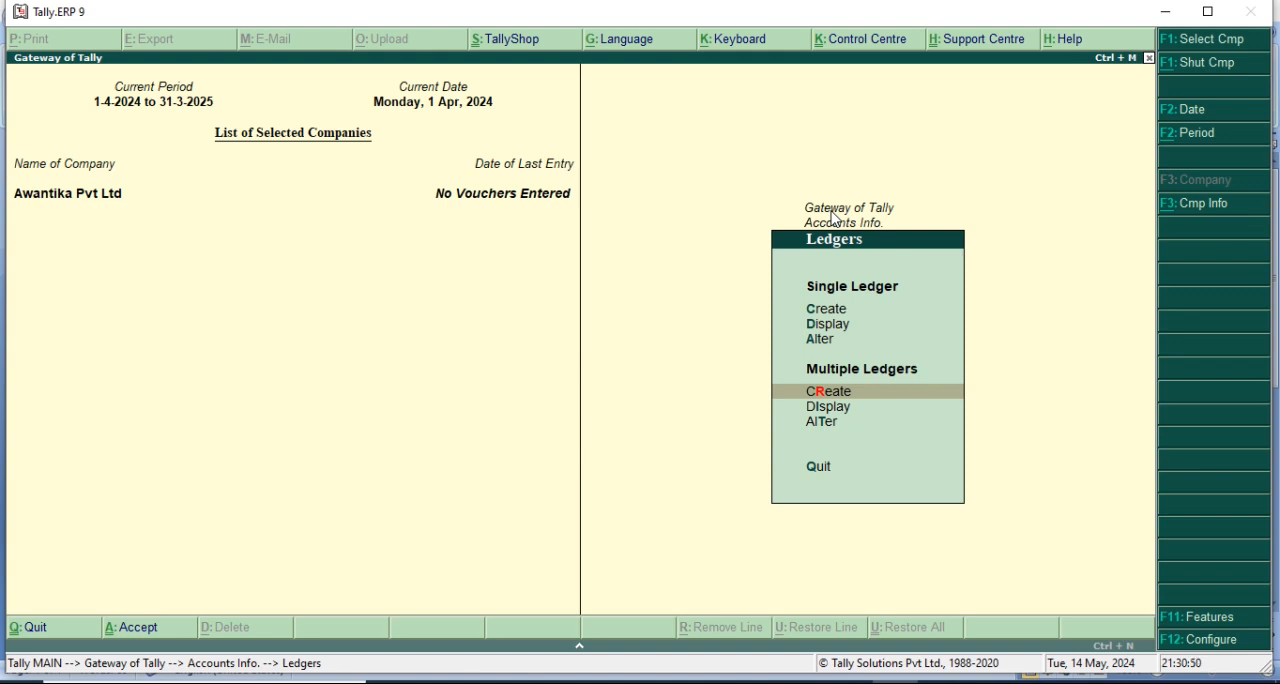
{"action": "key", "text": "Escape"}
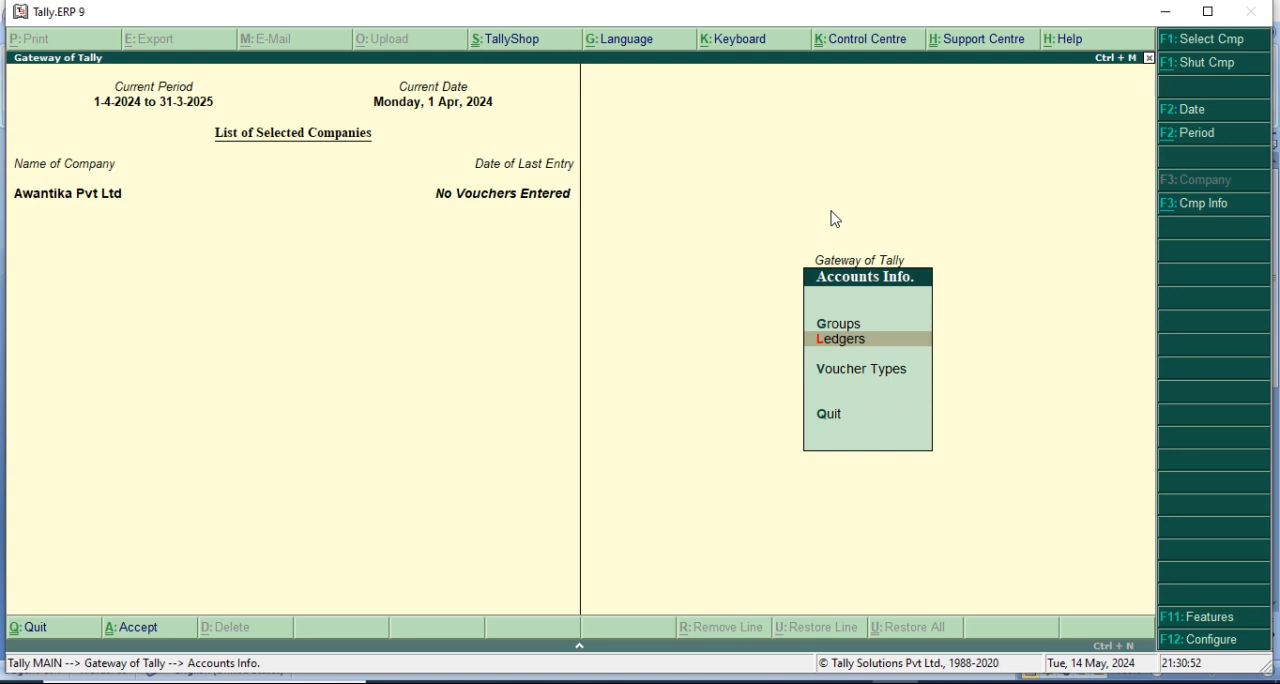
{"action": "key", "text": "Escape"}
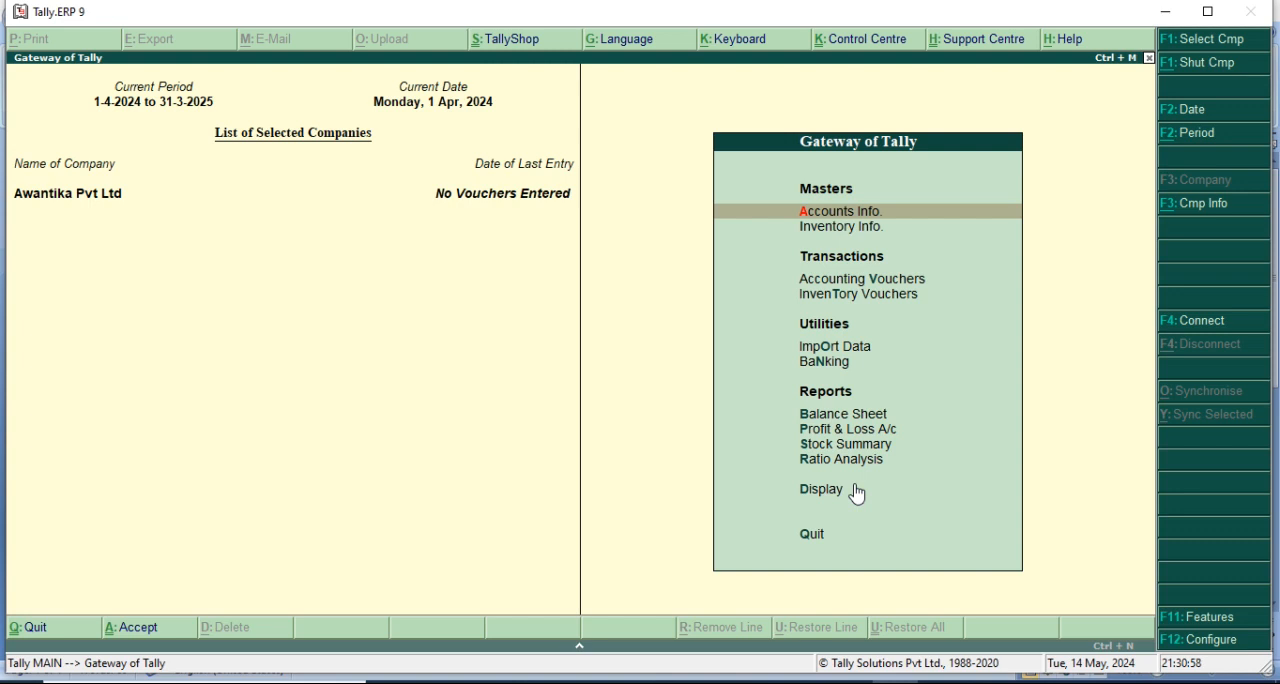
Start a new single stock item in the inventory masters, named Book, under the Primary group.
{"action": "key", "text": "Return"}
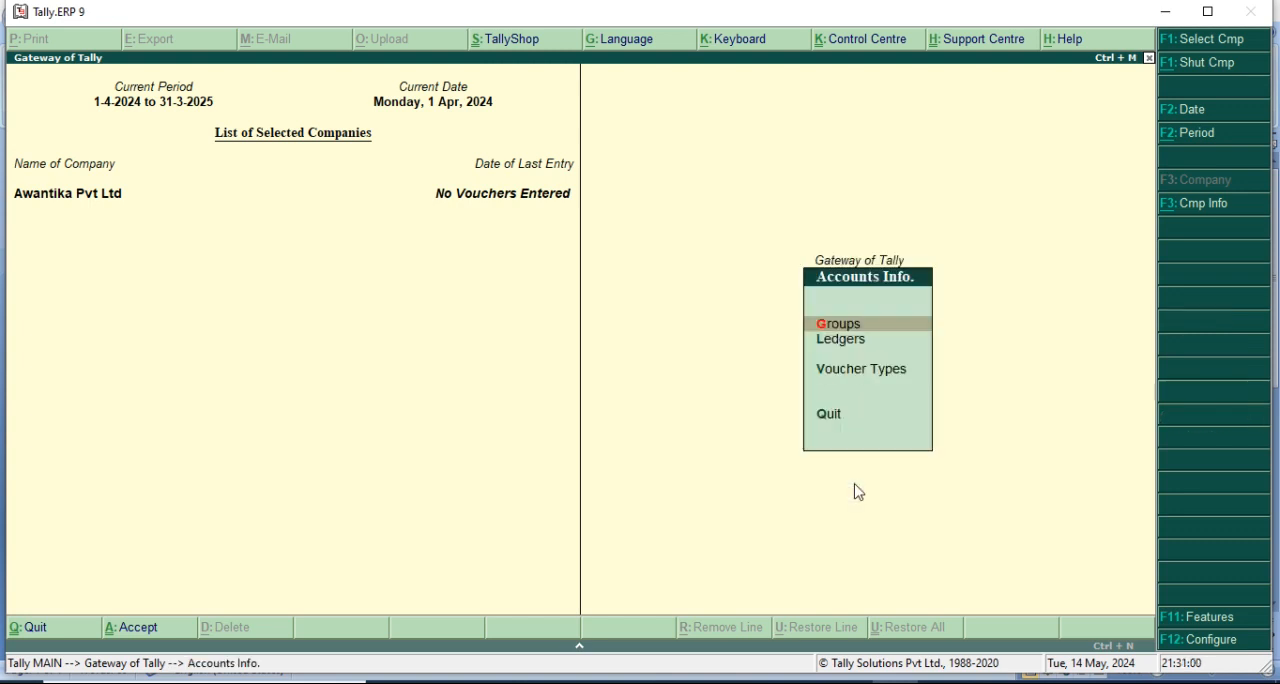
{"action": "key", "text": "Escape"}
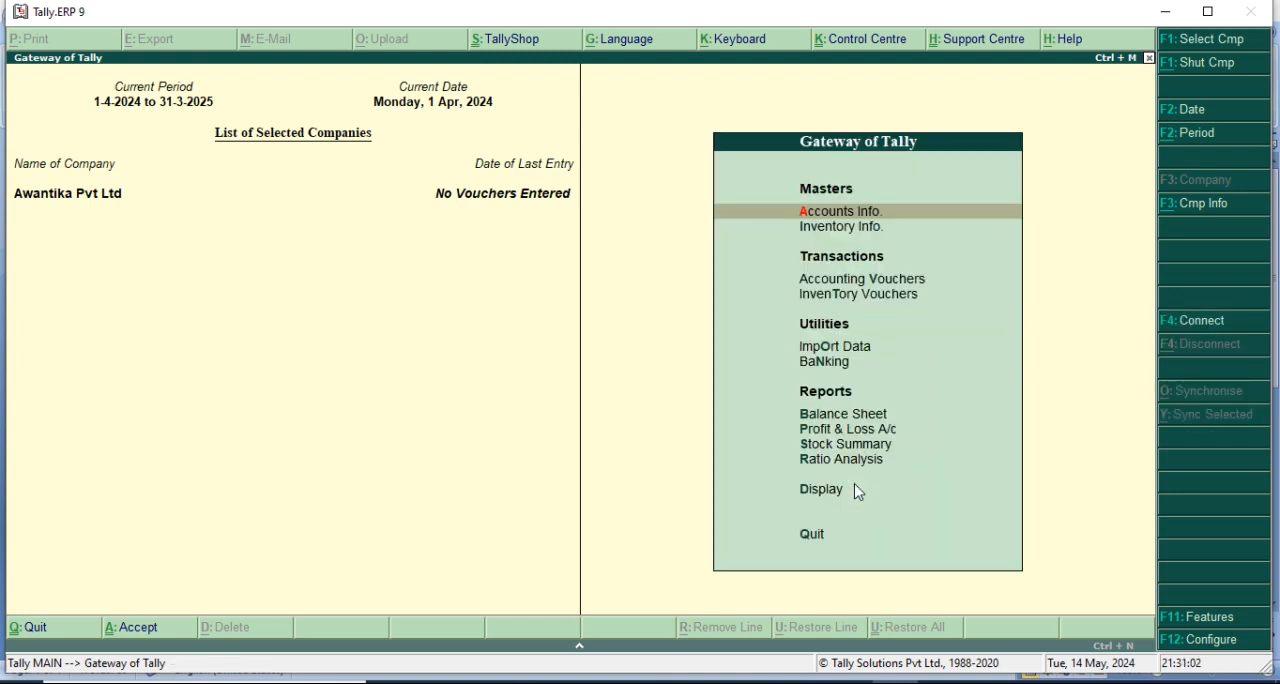
{"action": "key", "text": "Down"}
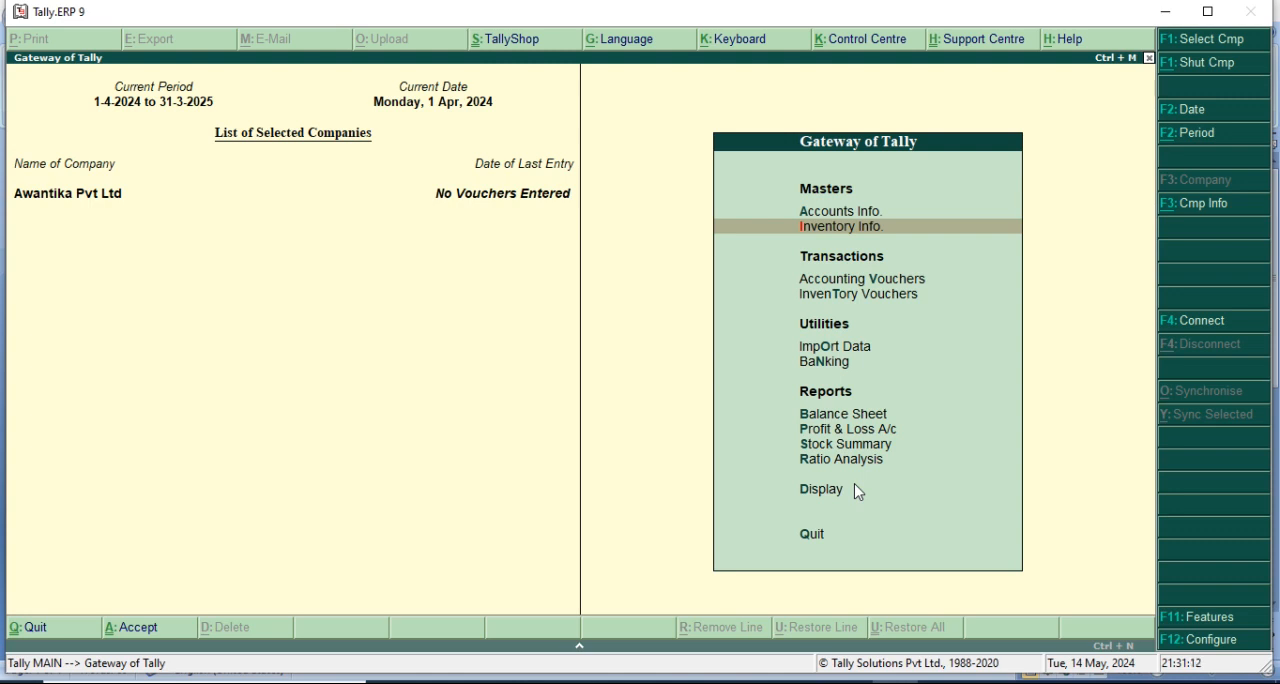
{"action": "key", "text": "Return"}
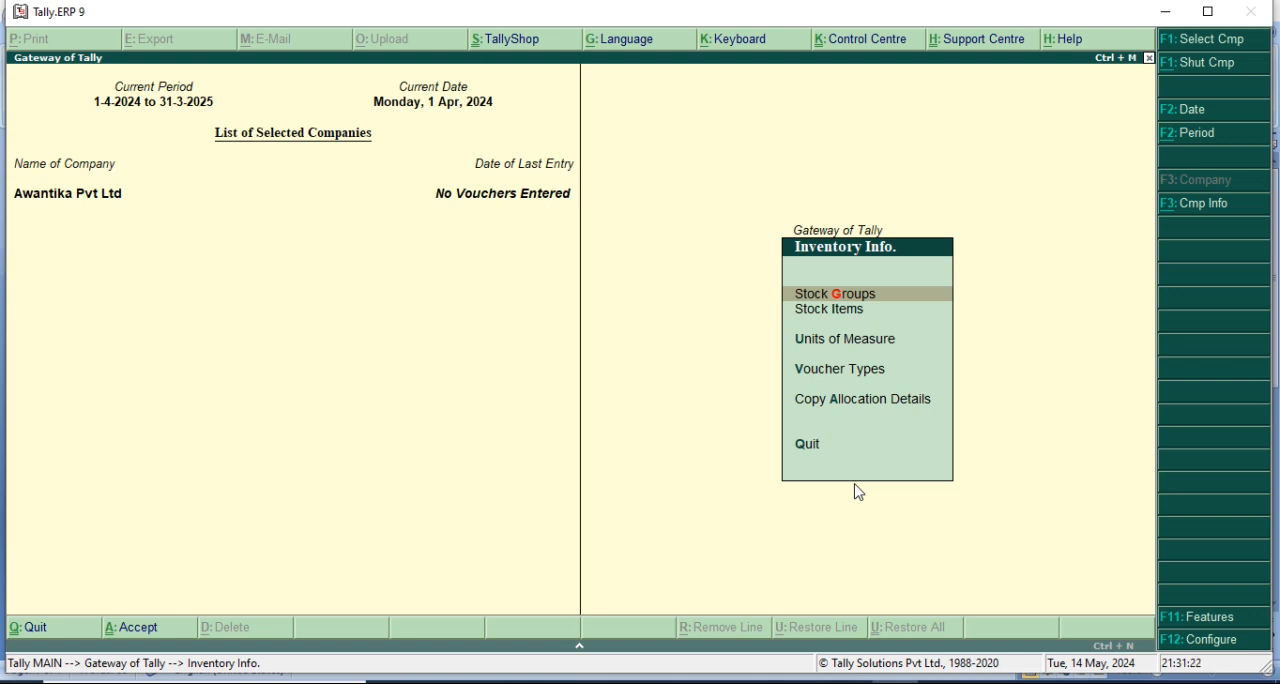
{"action": "key", "text": "Down"}
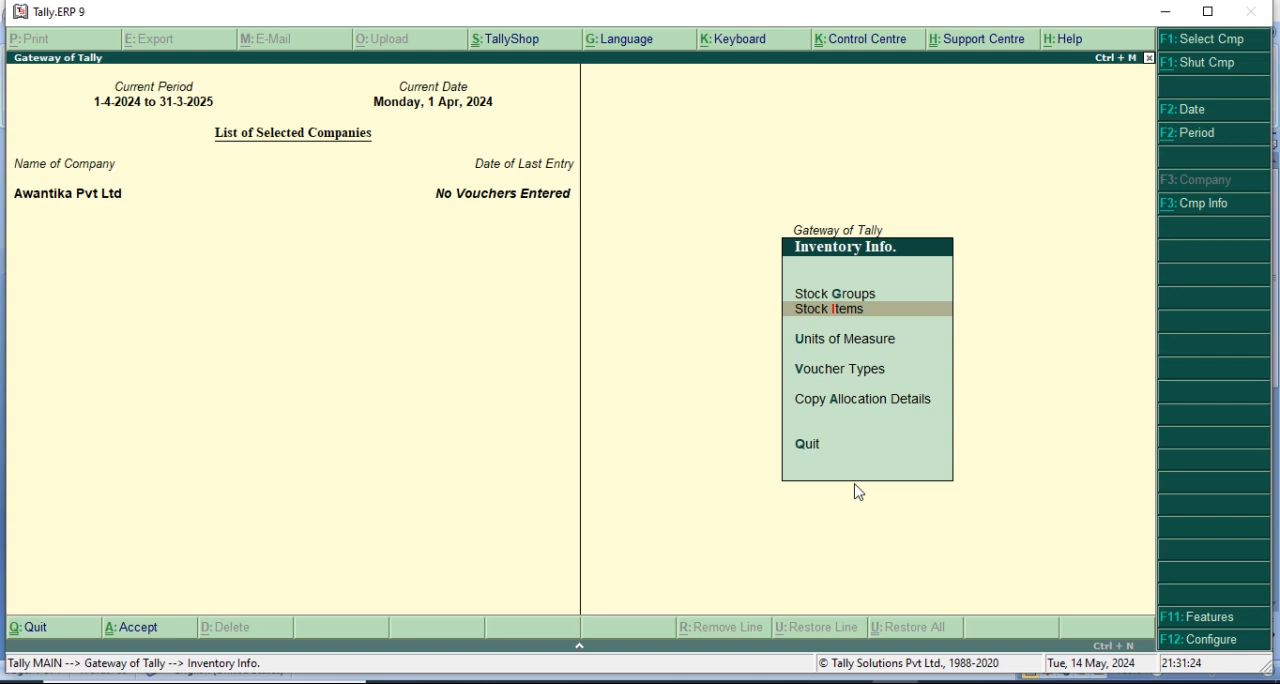
{"action": "key", "text": "Return"}
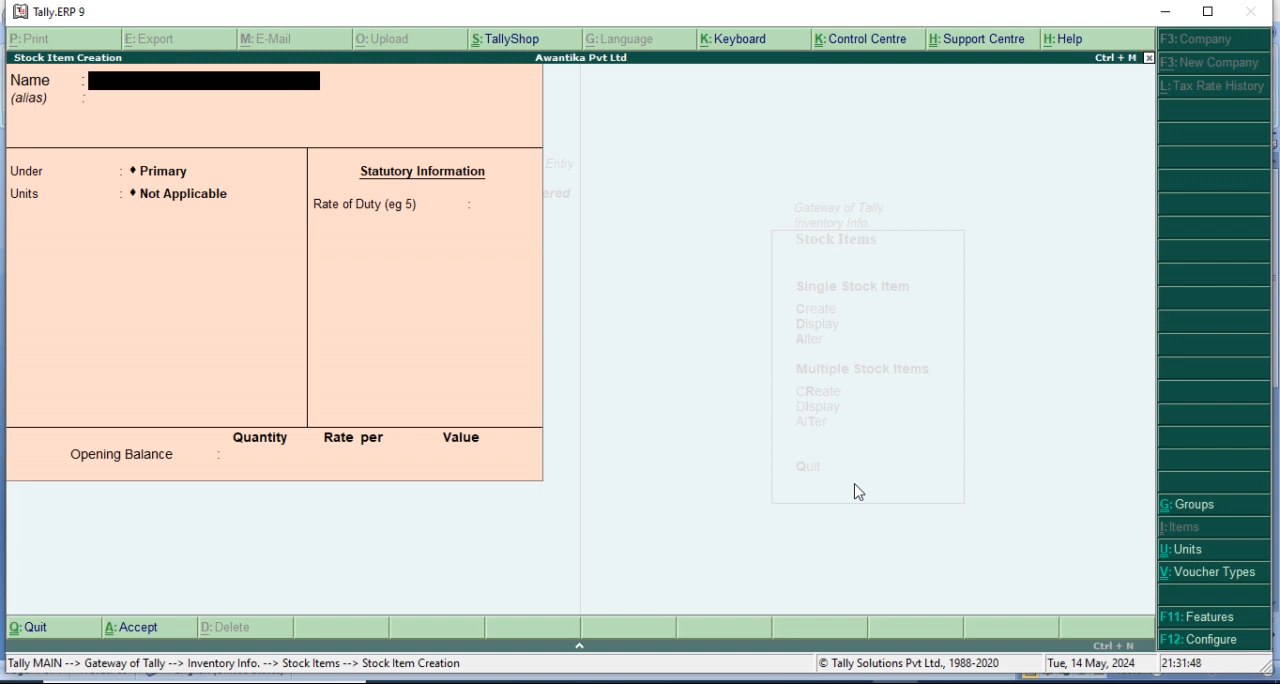
{"action": "type", "text": "Book"}
{"action": "key", "text": "Return"}
{"action": "key", "text": "Return"}
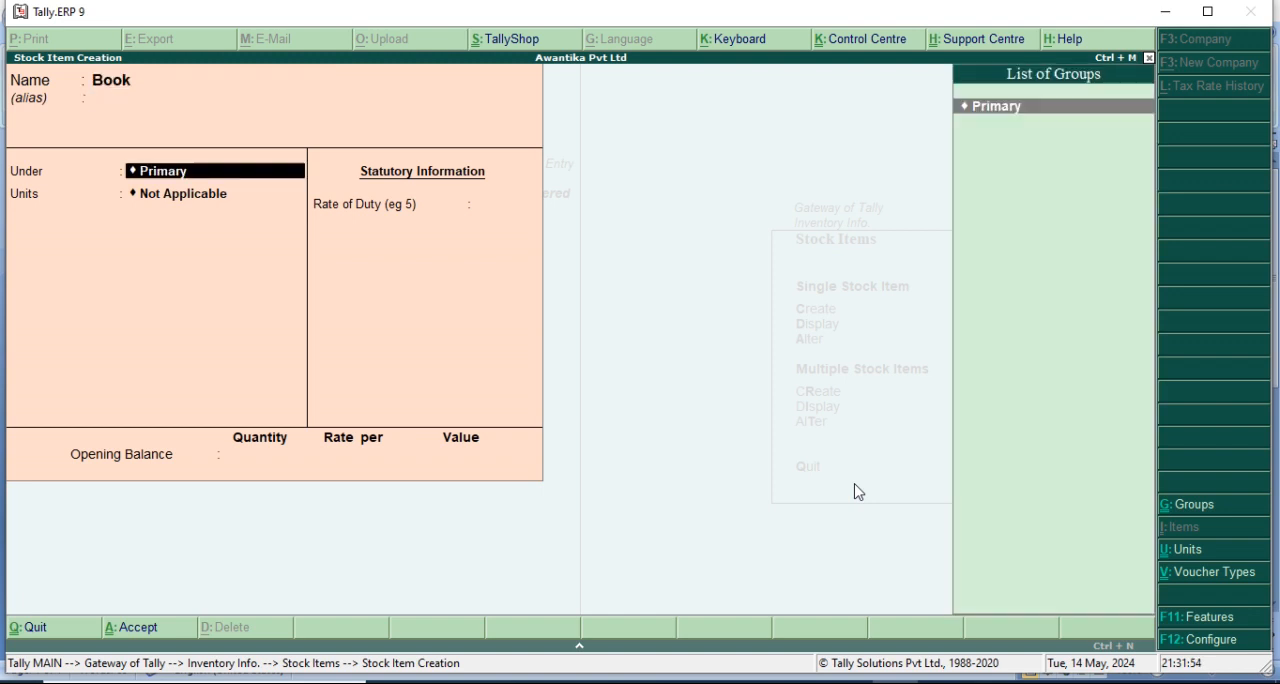
{"action": "key", "text": "Return"}
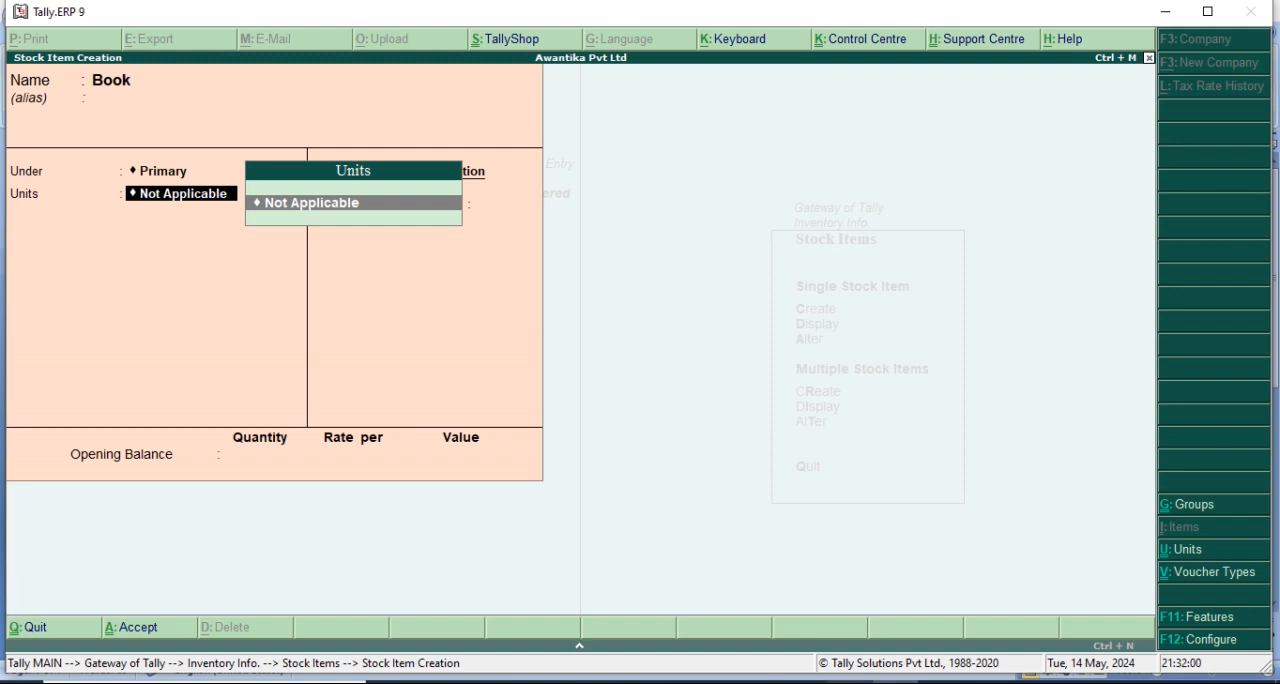
Create a simple unit for Book with symbol pcs, formal name Pice and 0 decimal places.
{"action": "left_click", "coordinate": [850, 682]}
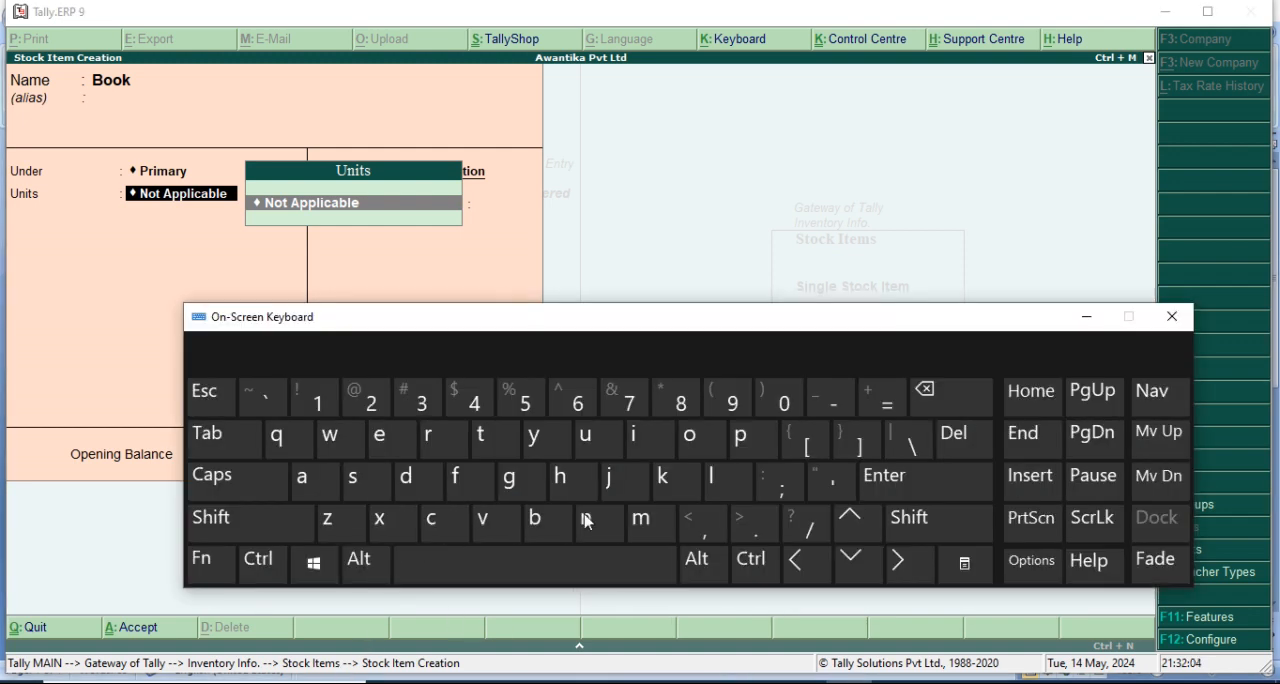
{"action": "left_click", "coordinate": [1095, 320]}
{"action": "key", "text": "alt+c"}
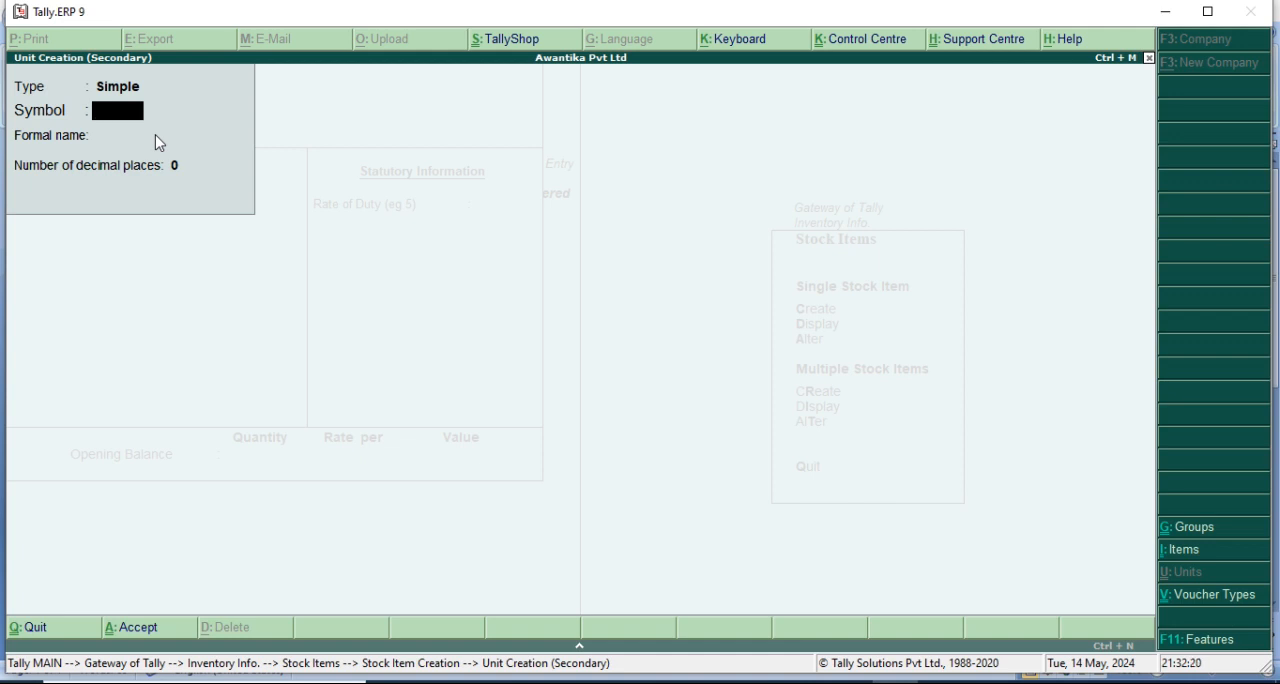
{"action": "type", "text": "pcs"}
{"action": "key", "text": "Return"}
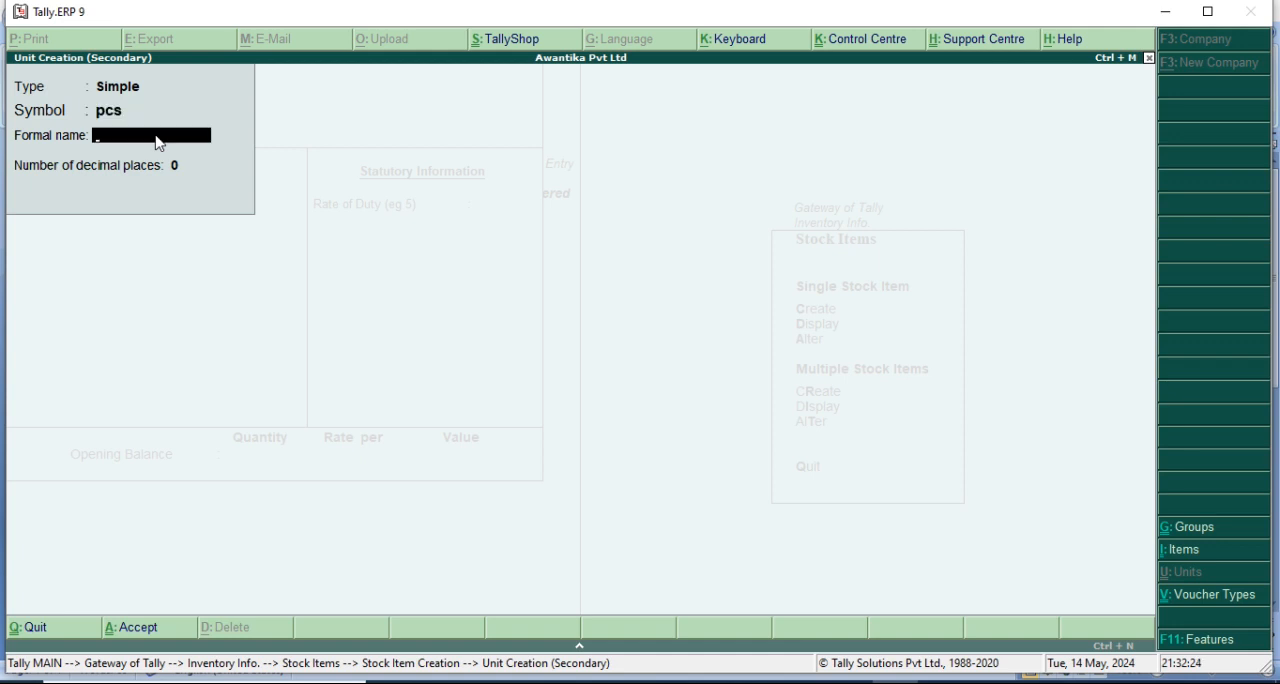
{"action": "type", "text": "Pice"}
{"action": "key", "text": "Return"}
{"action": "key", "text": "Return"}
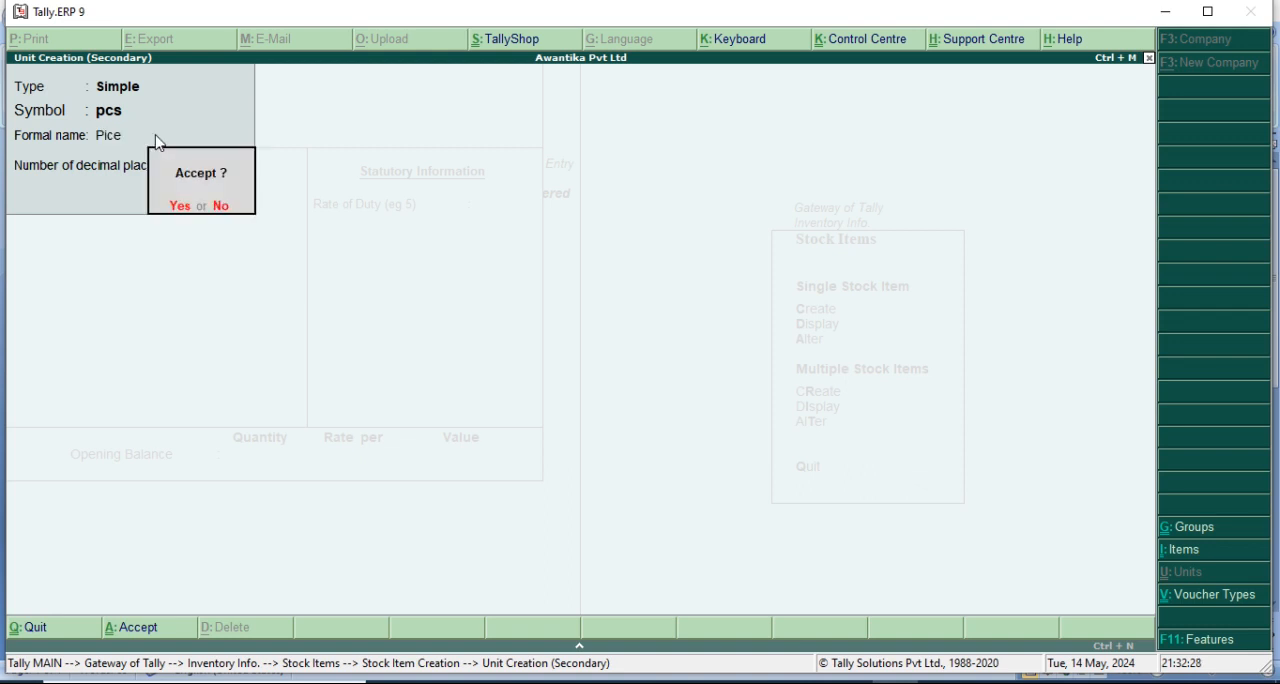
{"action": "key", "text": "Return"}
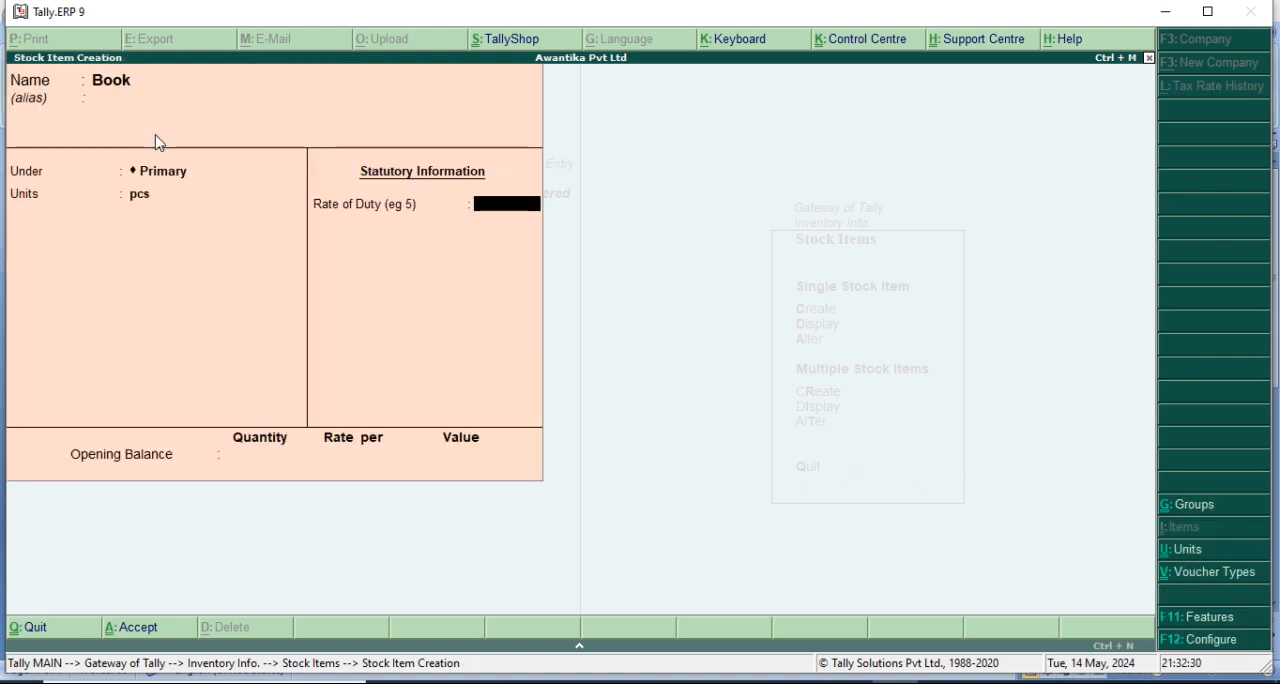
Save the Book stock item with a rate of duty of 0 and no opening balance.
{"action": "key", "text": "Return"}
{"action": "key", "text": "Return"}
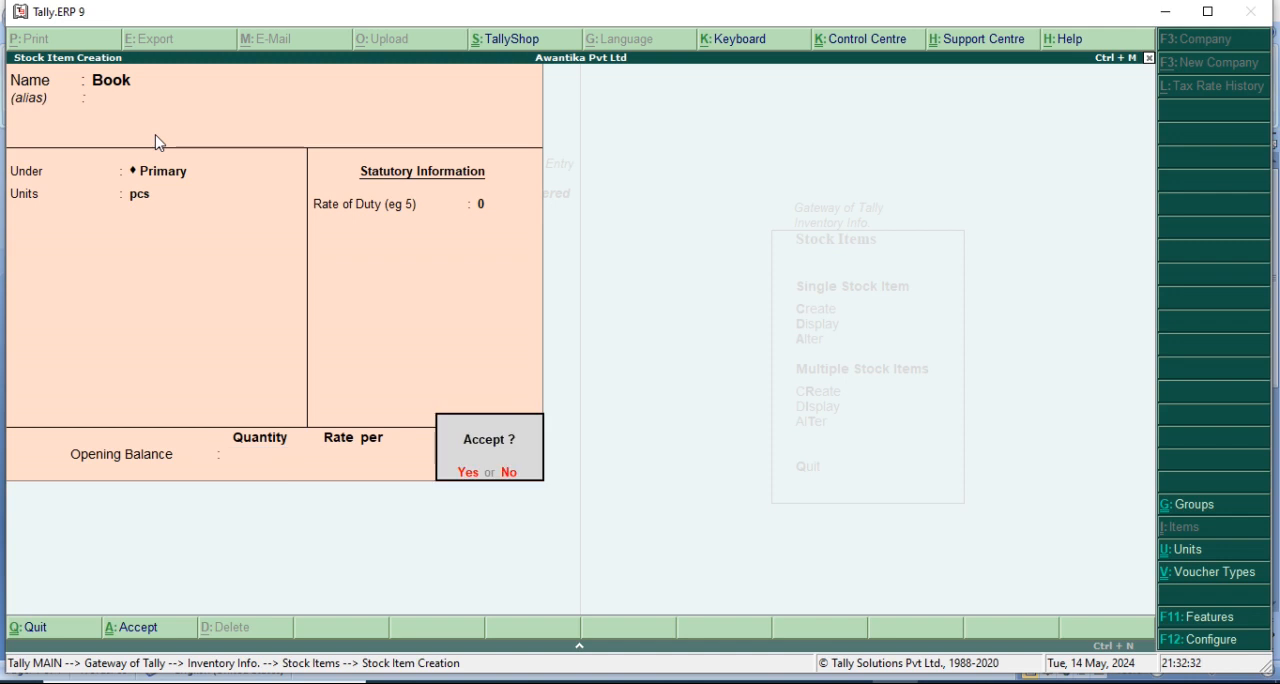
{"action": "key", "text": "Return"}
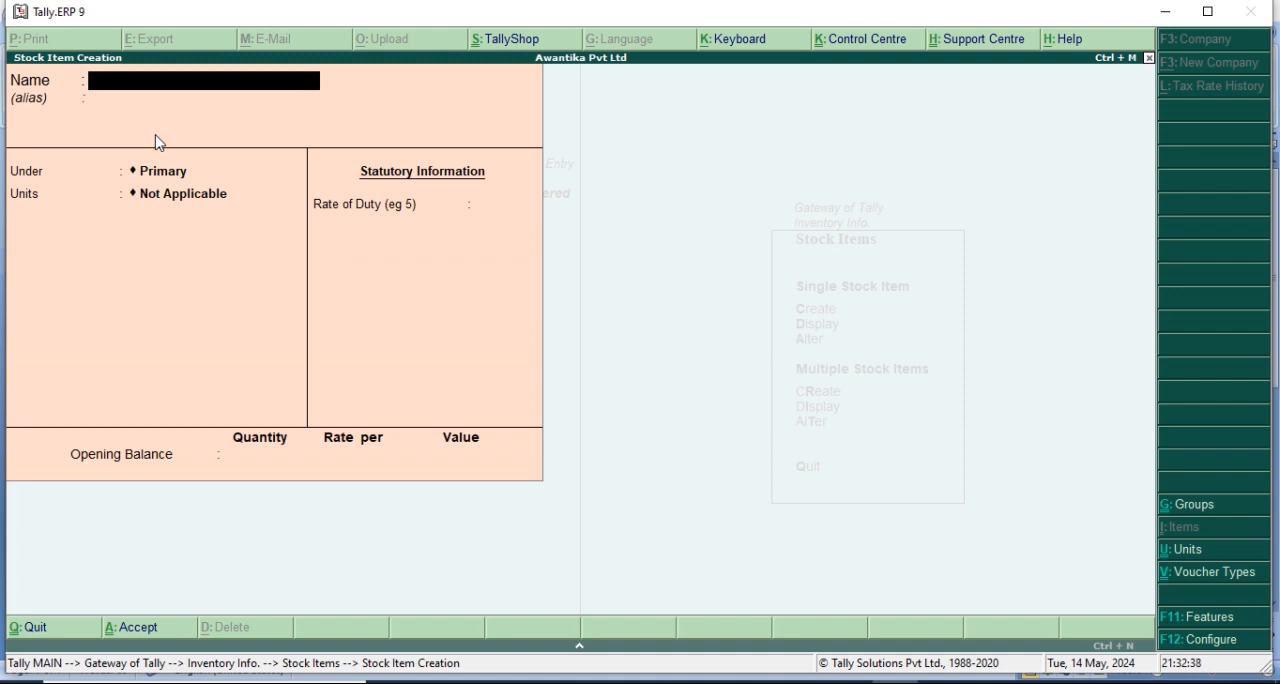
Create the Pen stock item under Primary with unit pcs, rate of duty 0 and no opening balance.
{"action": "type", "text": "Pen"}
{"action": "key", "text": "Return"}
{"action": "key", "text": "Return"}
{"action": "key", "text": "Return"}
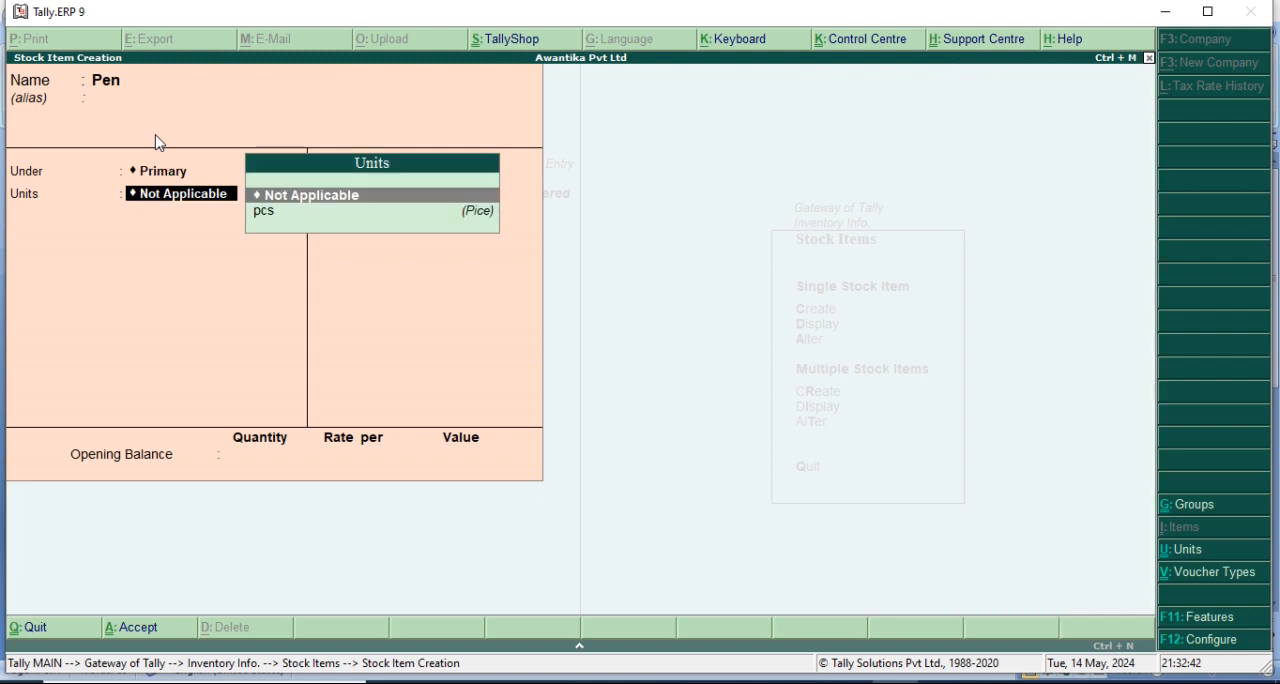
{"action": "key", "text": "Down"}
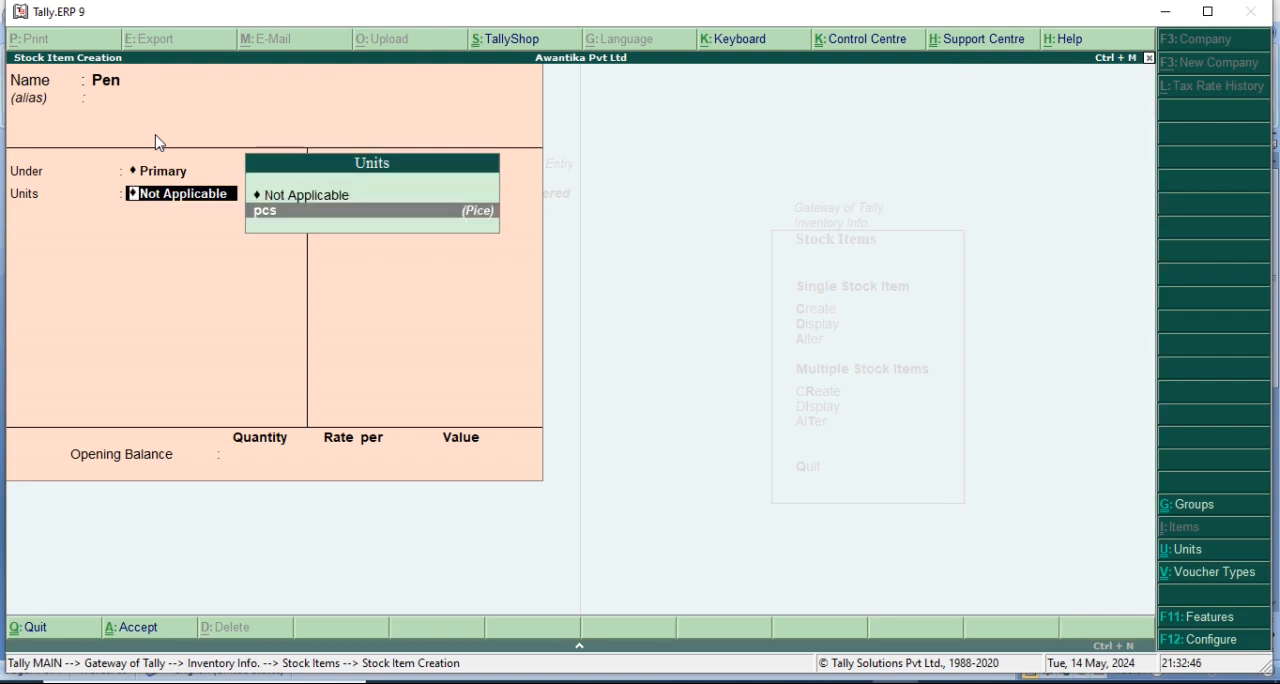
{"action": "key", "text": "Return"}
{"action": "key", "text": "Return"}
{"action": "key", "text": "Return"}
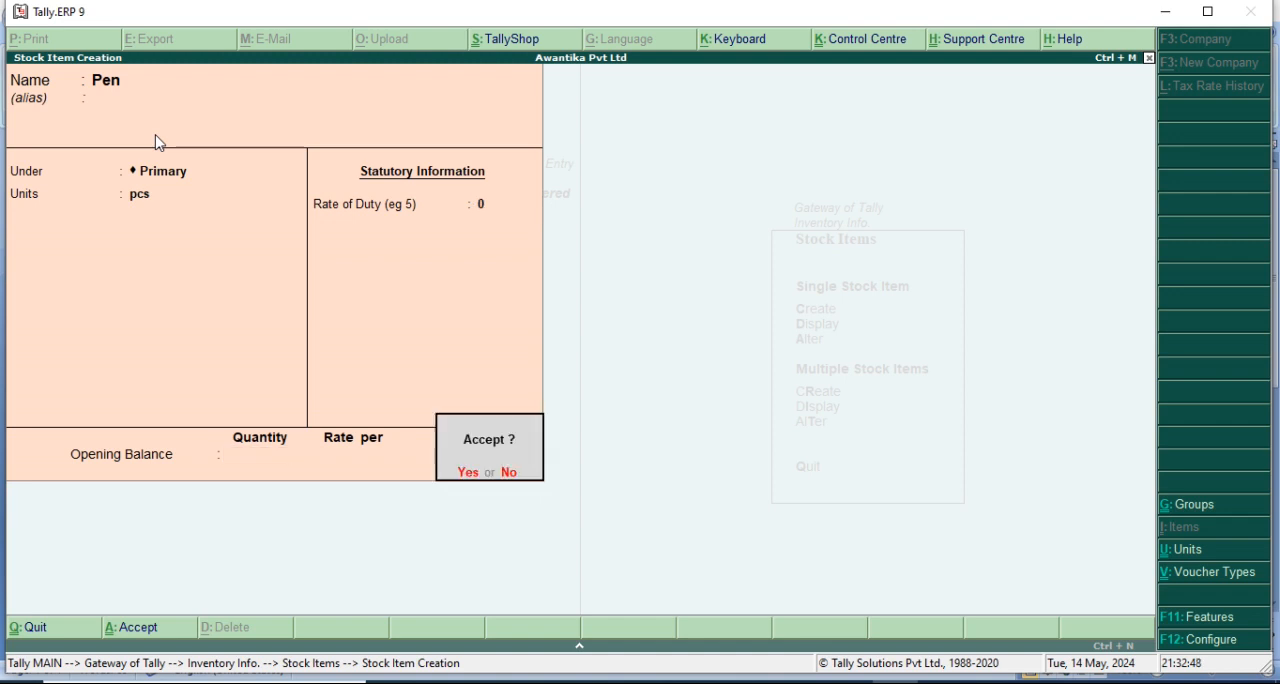
{"action": "key", "text": "Return"}
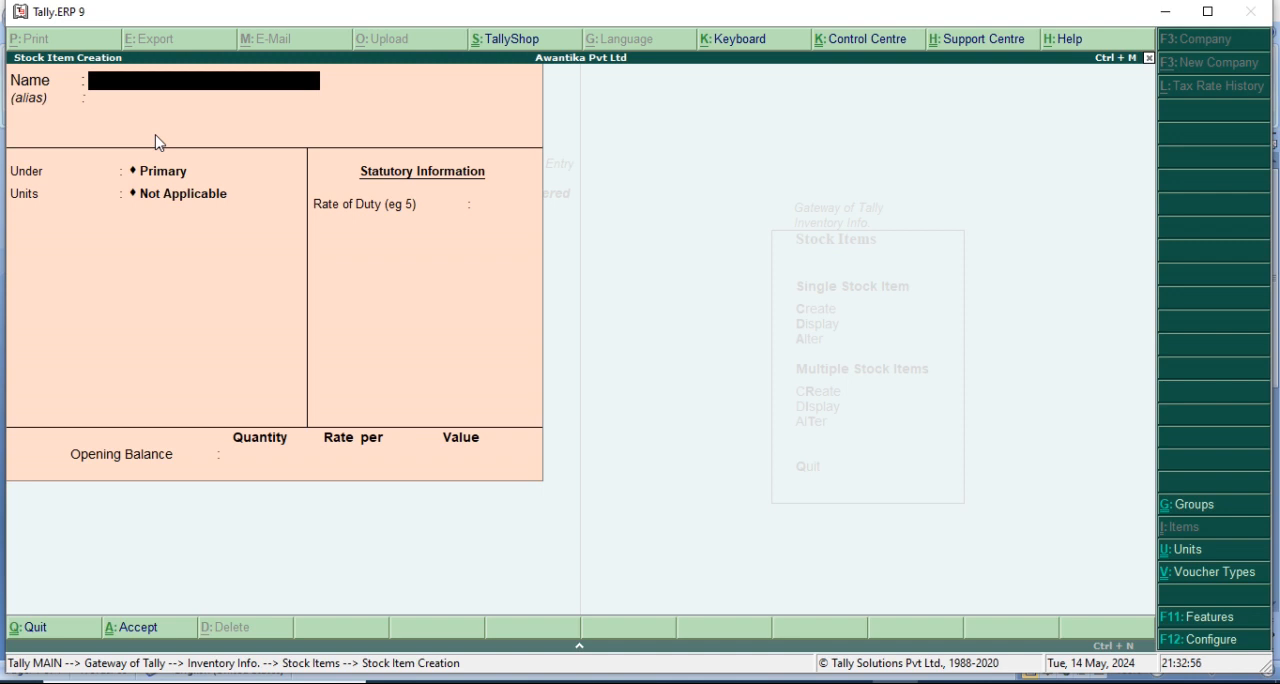
Start a Milk stock item under Primary and create its simple unit ltr, formal name Liter, with 0 decimal places.
{"action": "type", "text": "Milk"}
{"action": "key", "text": "Return"}
{"action": "key", "text": "Return"}
{"action": "key", "text": "Return"}
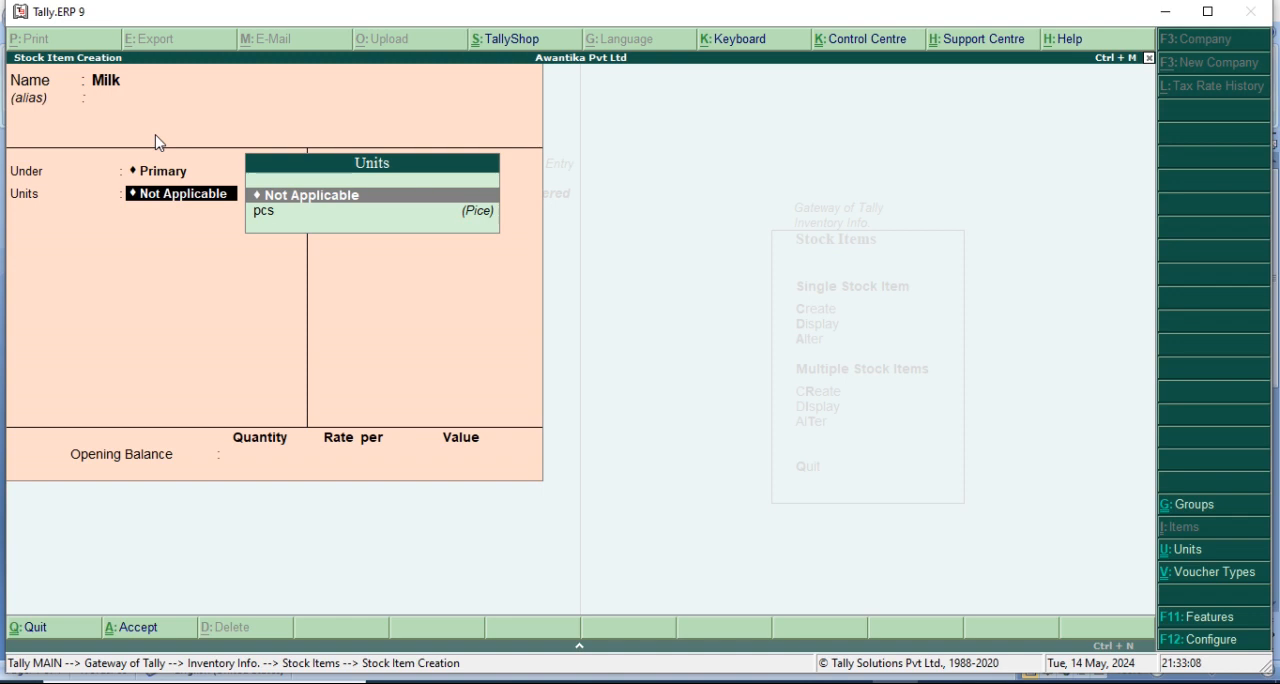
{"action": "key", "text": "alt+c"}
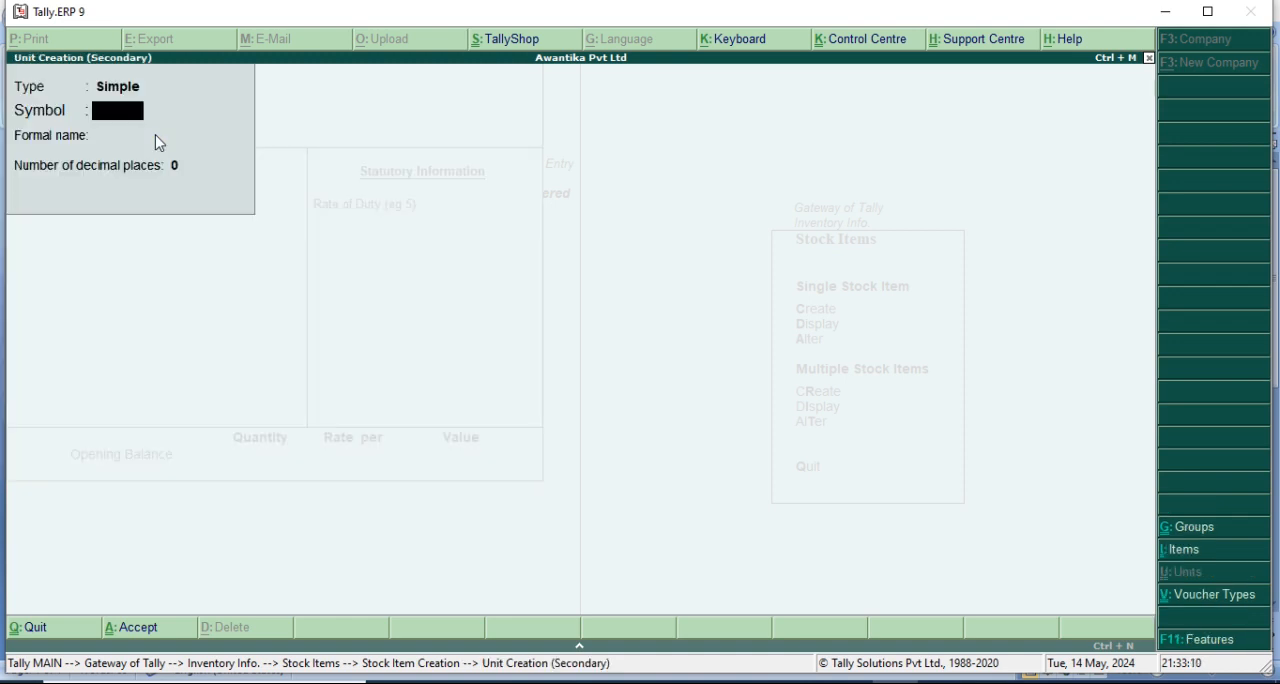
{"action": "type", "text": "ltr"}
{"action": "key", "text": "Return"}
{"action": "type", "text": "Liter"}
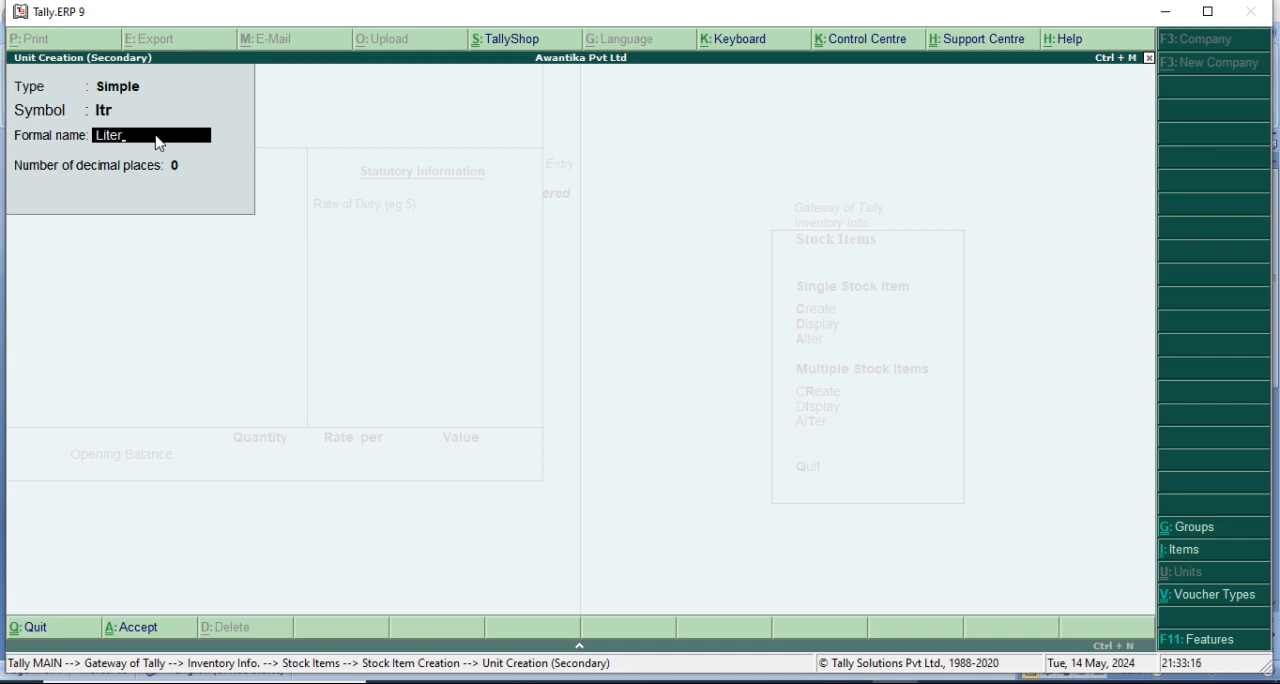
{"action": "key", "text": "Return"}
{"action": "key", "text": "Return"}
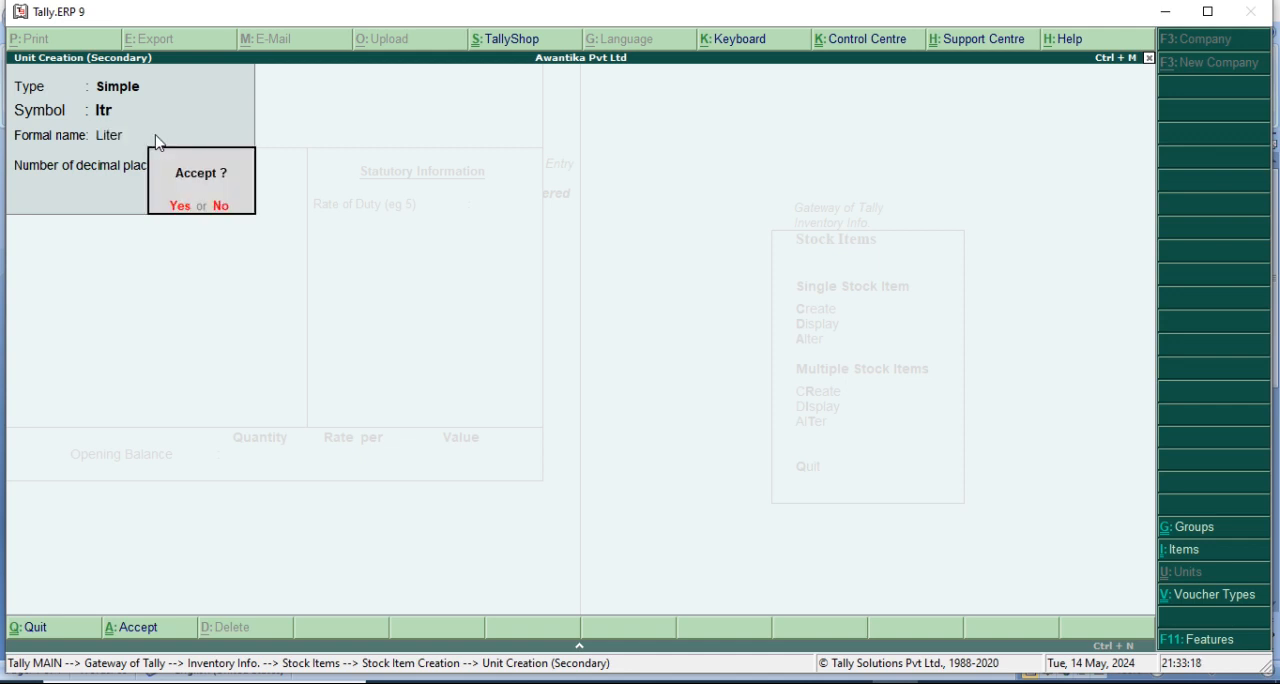
{"action": "key", "text": "Return"}
Save the Milk stock item with a rate of duty of 0 and no opening balance.
{"action": "key", "text": "Return"}
{"action": "key", "text": "Return"}
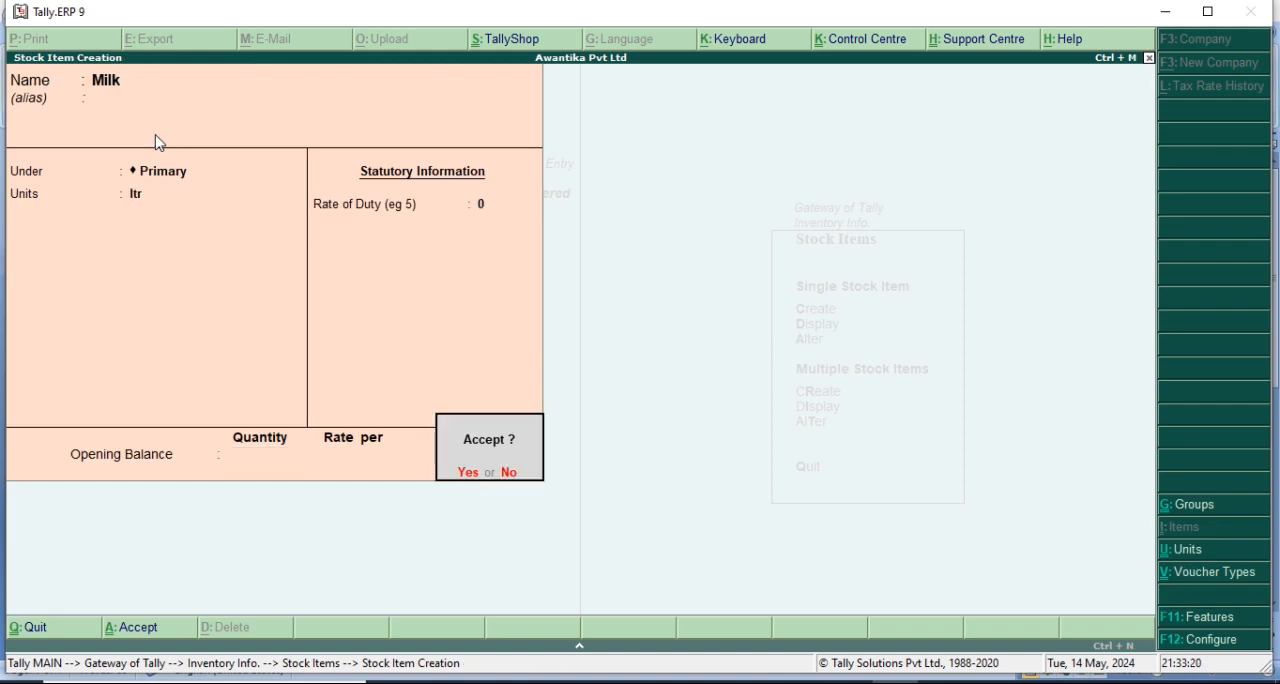
Leave stock item creation, display the Book item's details and return to the stock item options.
{"action": "key", "text": "Return"}
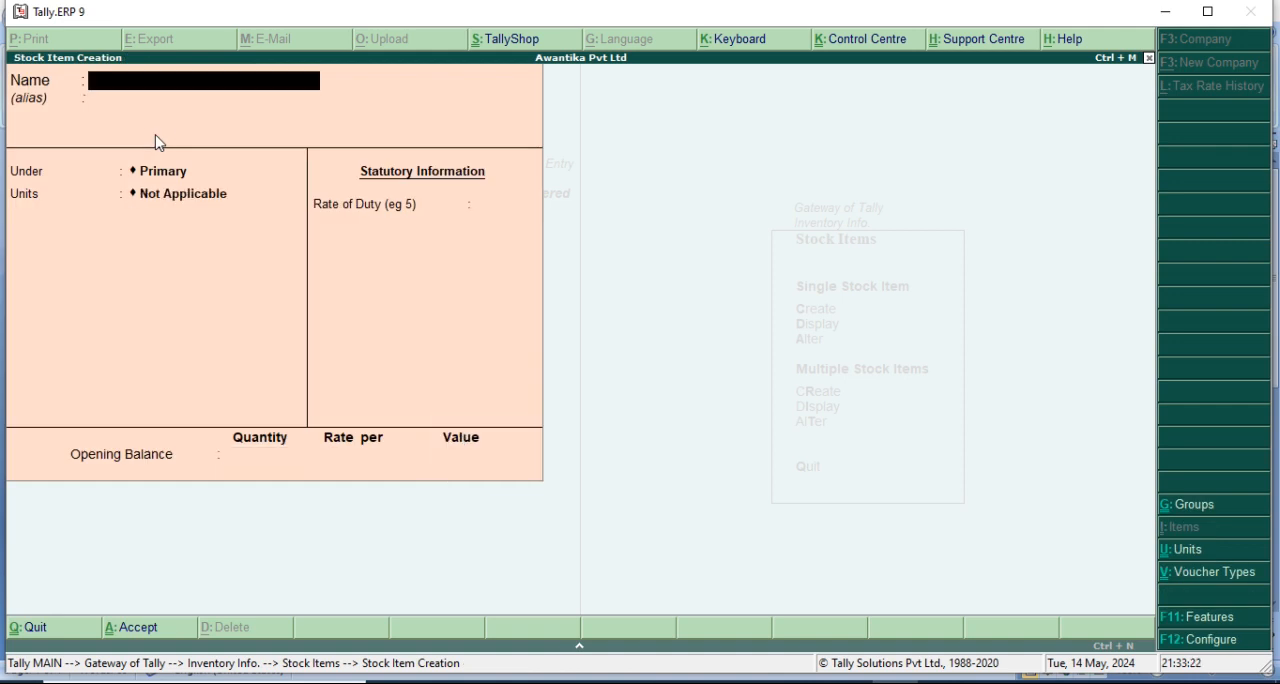
{"action": "key", "text": "Escape"}
{"action": "key", "text": "Return"}
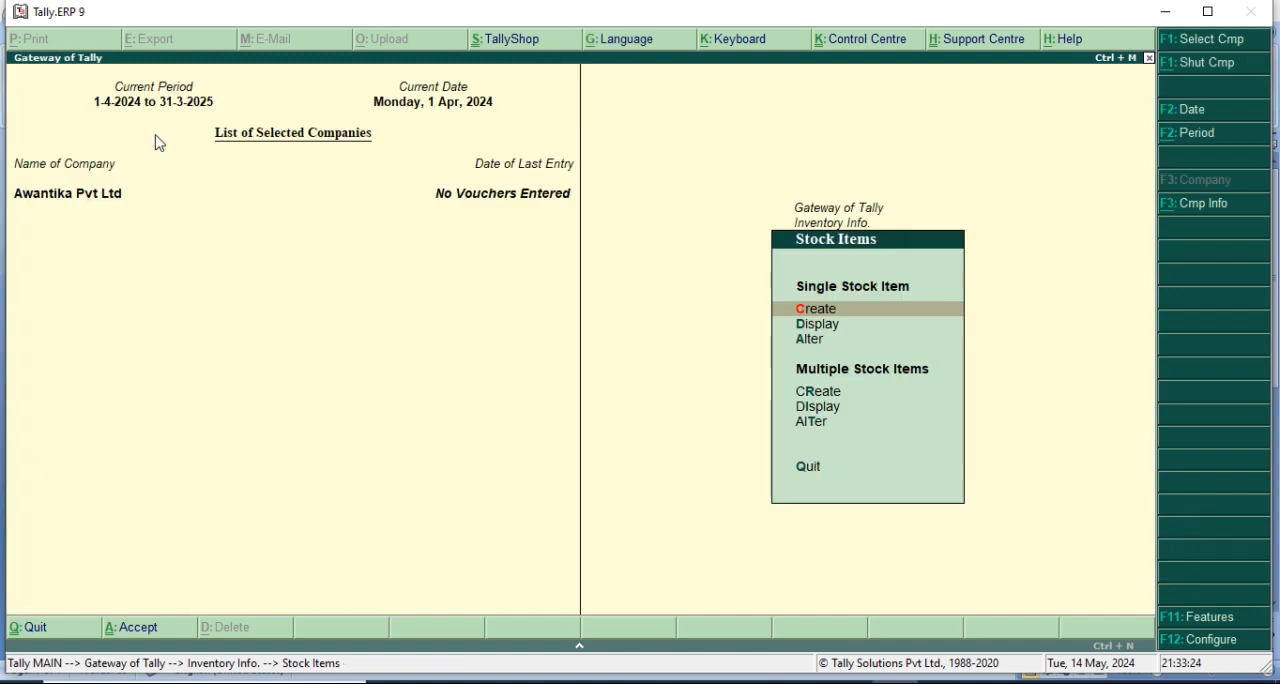
{"action": "key", "text": "Down"}
{"action": "key", "text": "Return"}
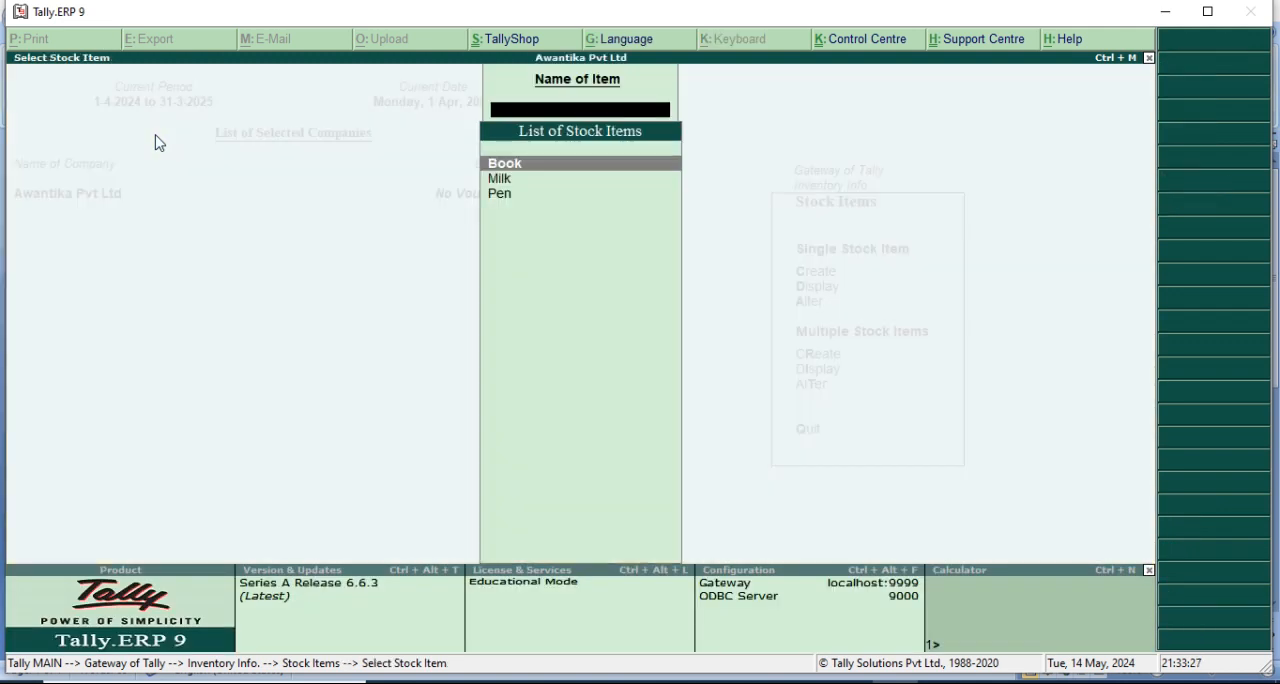
{"action": "key", "text": "Return"}
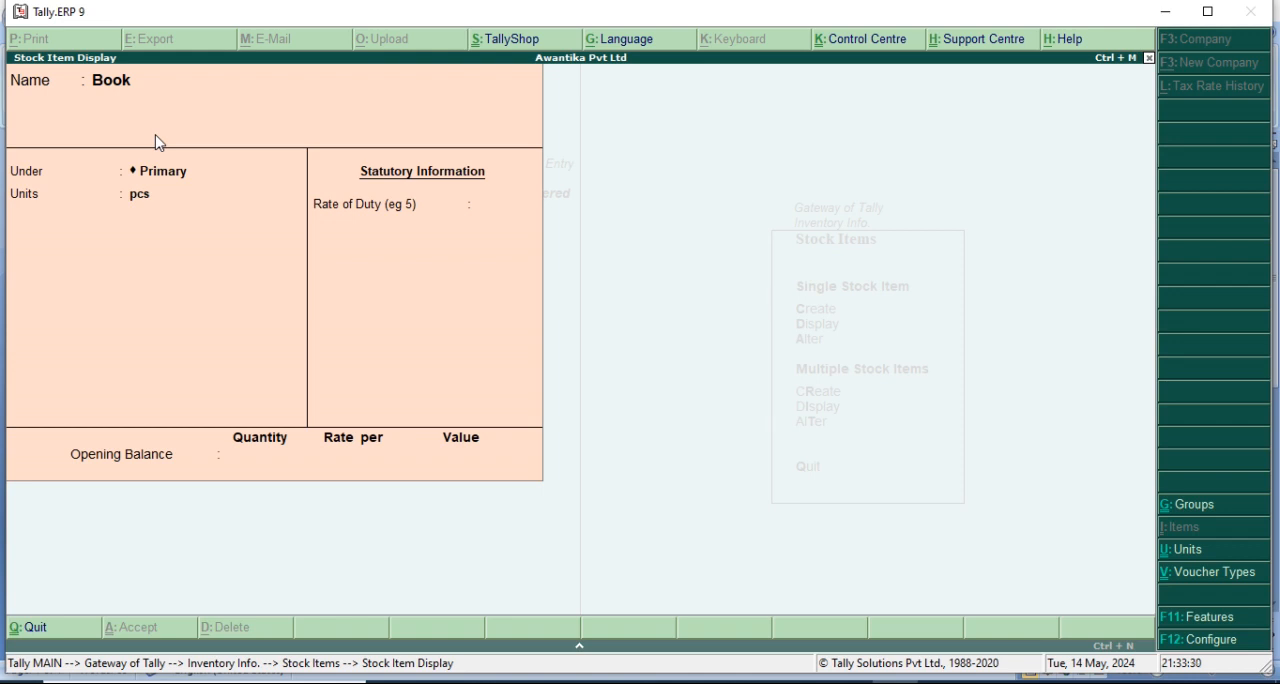
{"action": "key", "text": "Escape"}
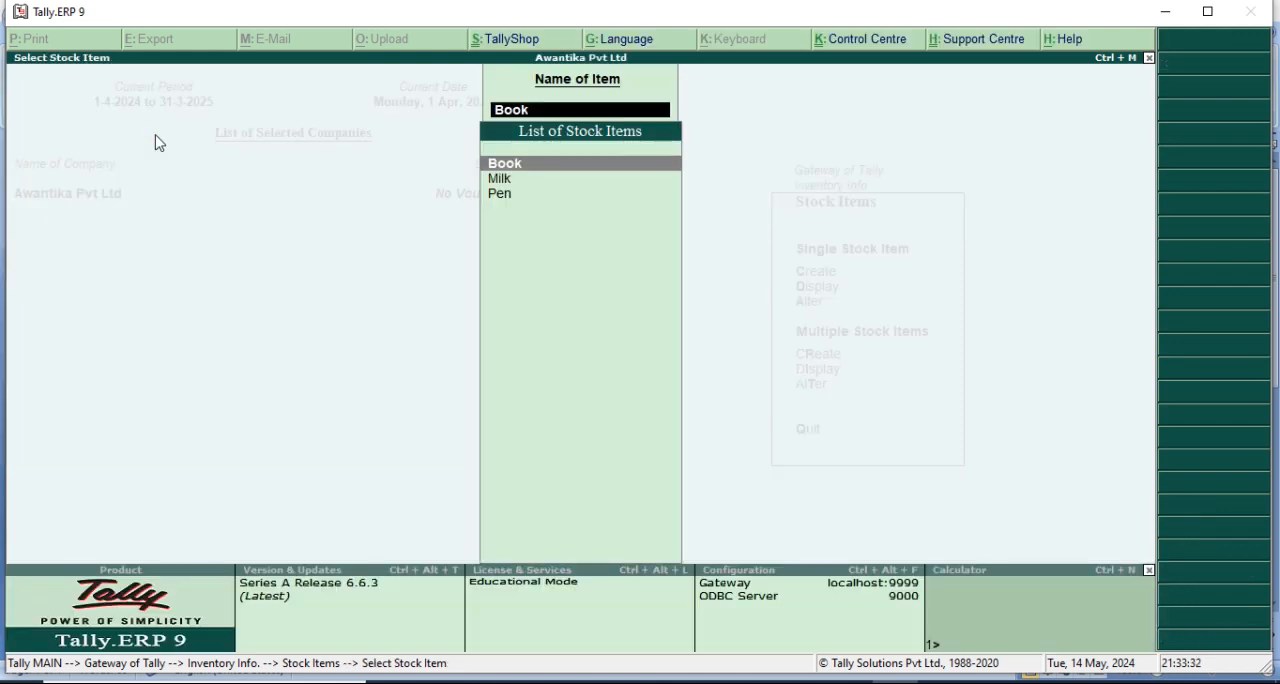
{"action": "key", "text": "BackSpace"}
{"action": "key", "text": "Escape"}
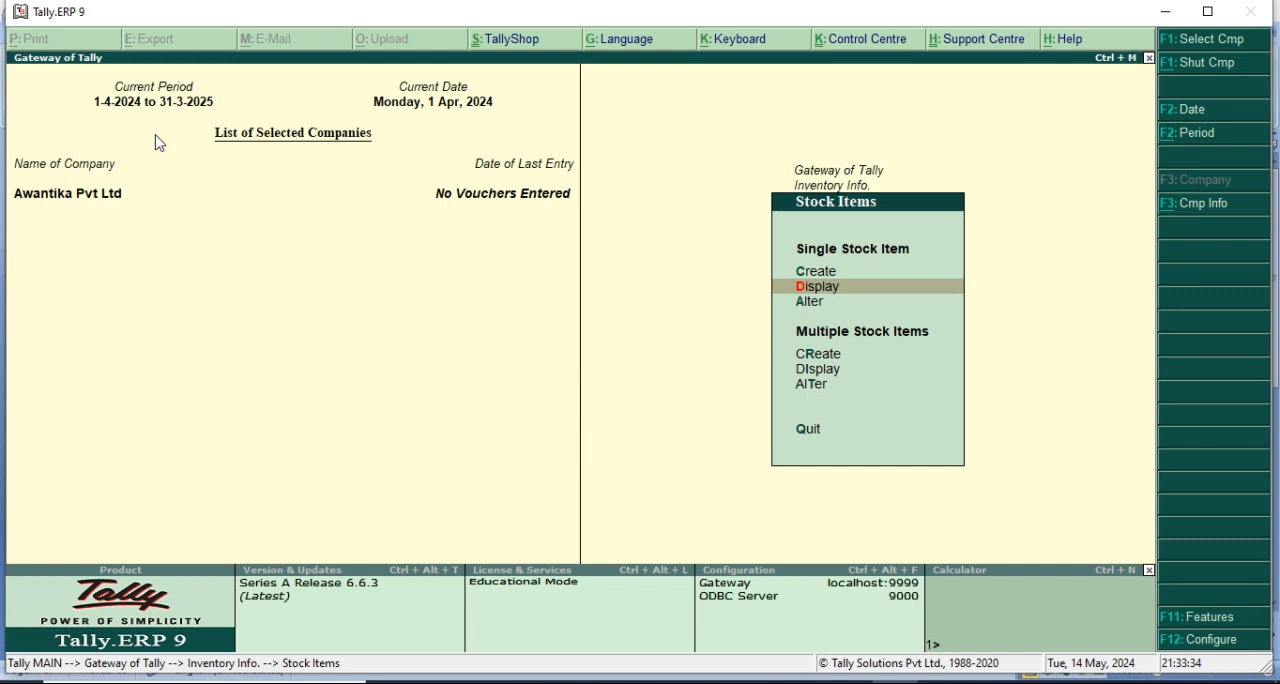
Open the Book stock item for alteration and leave it without saving any change.
{"action": "key", "text": "Down"}
{"action": "key", "text": "Return"}
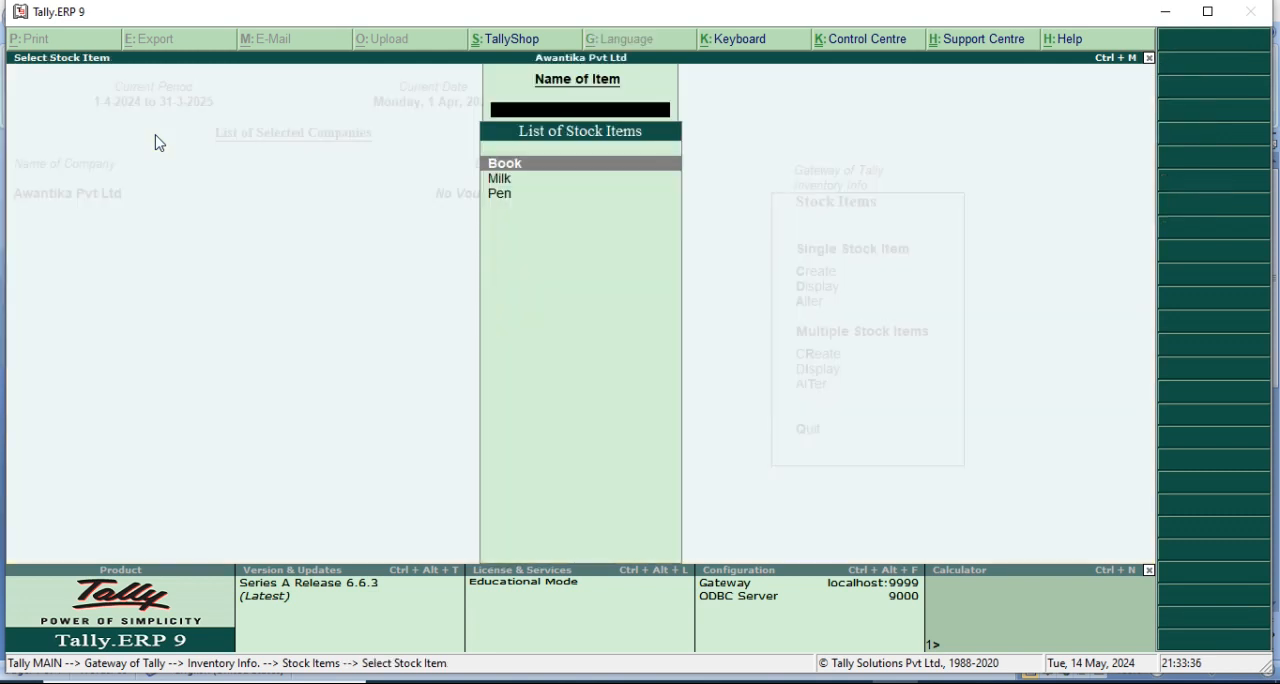
{"action": "key", "text": "Return"}
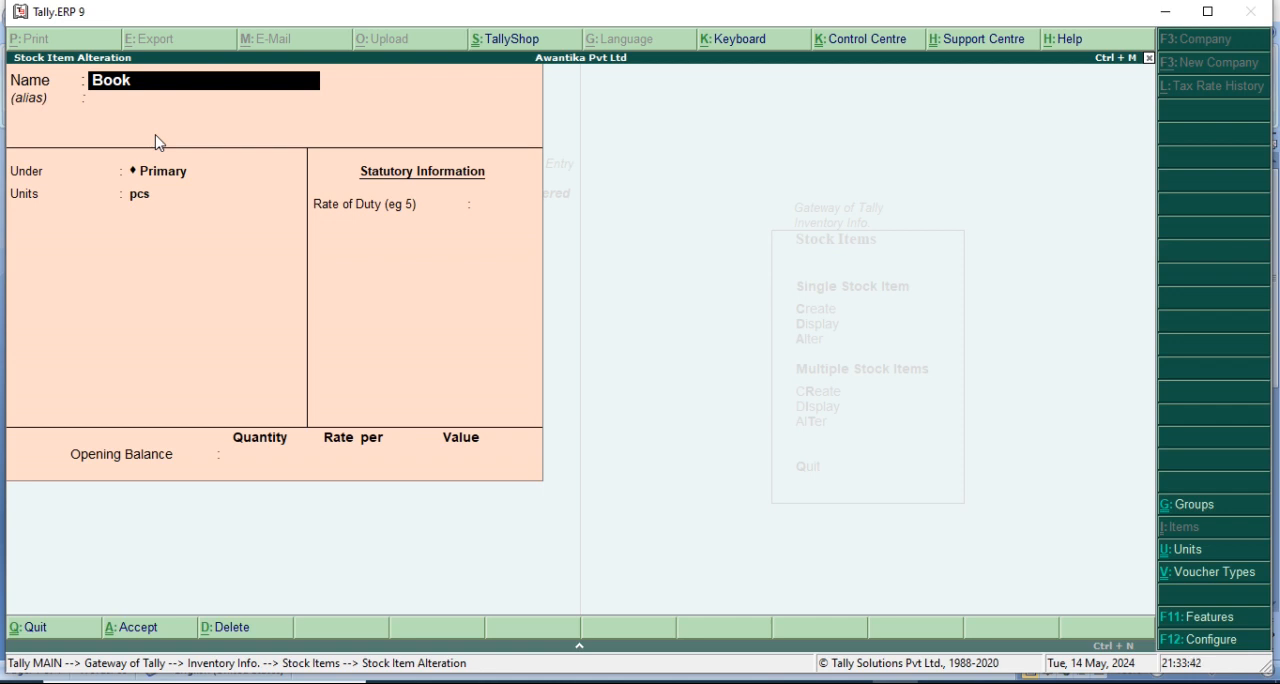
{"action": "key", "text": "BackSpace"}
{"action": "key", "text": "Escape"}
{"action": "key", "text": "y"}
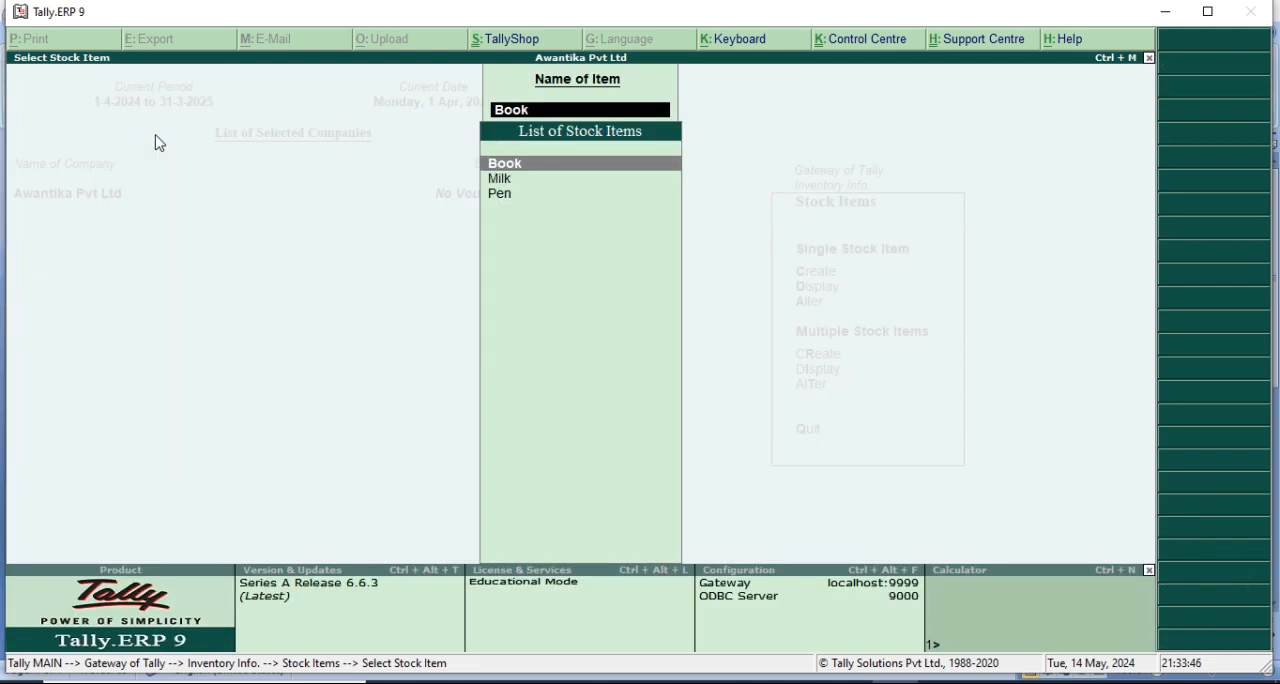
Delete the Milk stock item and return to the stock item options.
{"action": "key", "text": "Down"}
{"action": "key", "text": "Return"}
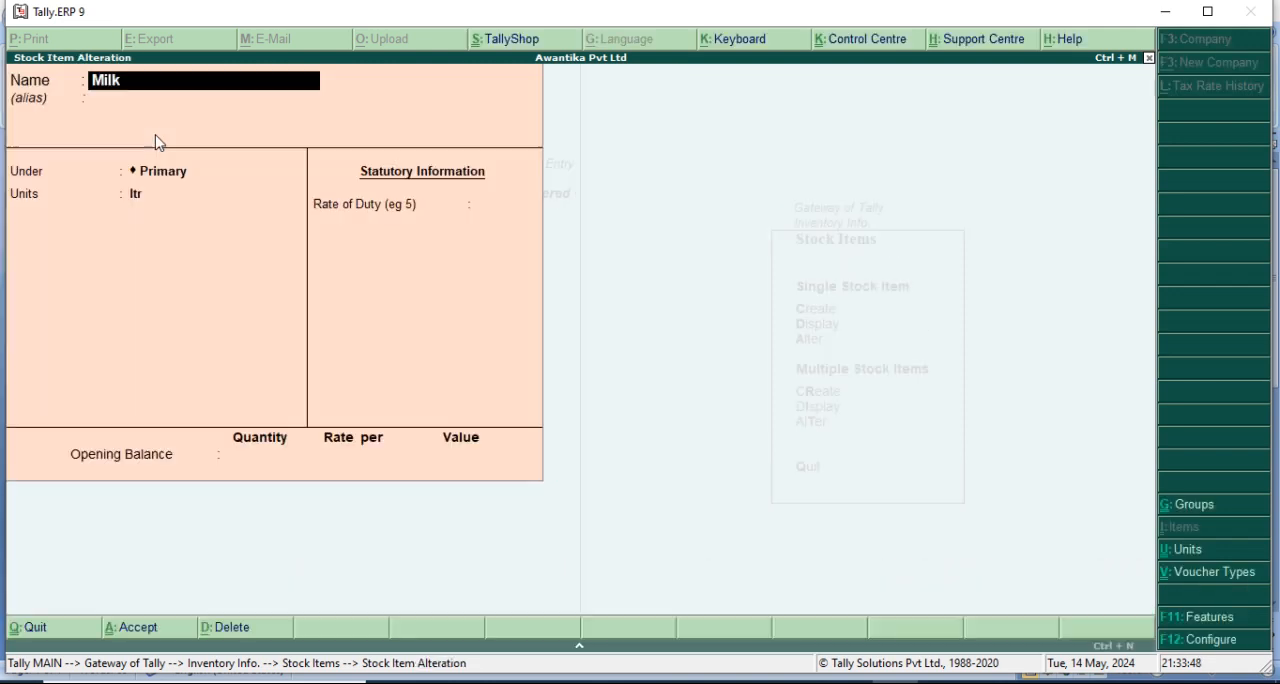
{"action": "key", "text": "alt+d"}
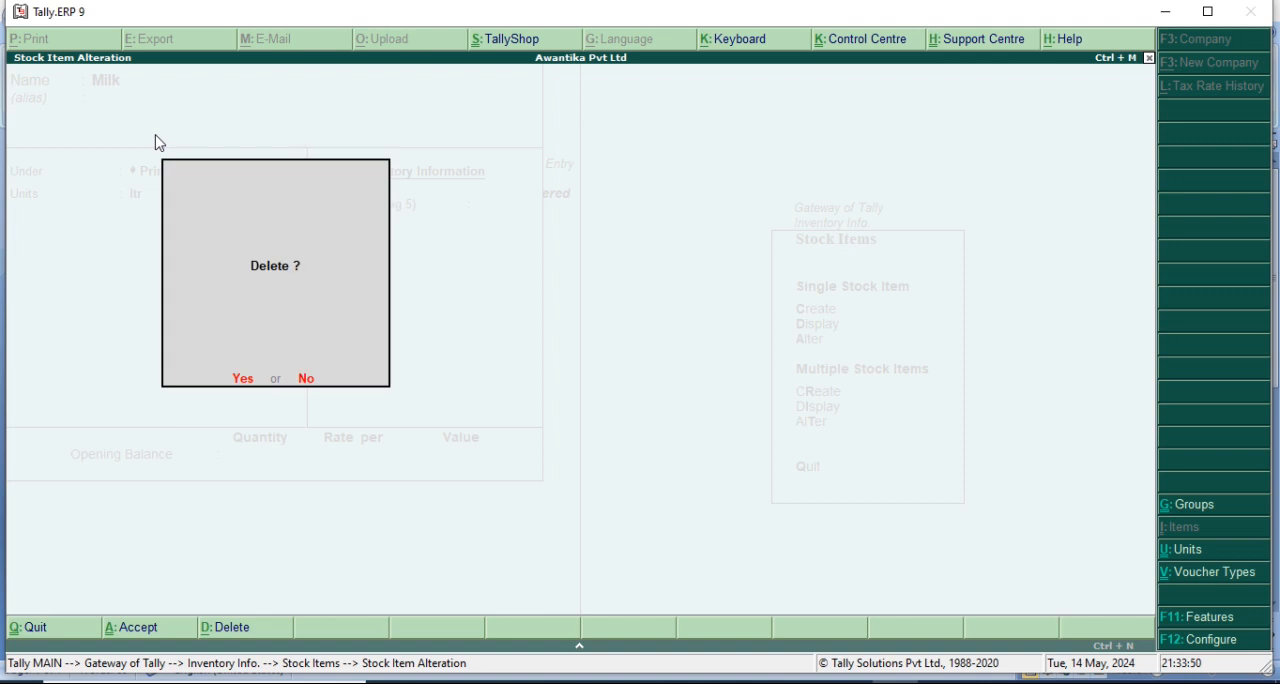
{"action": "key", "text": "y"}
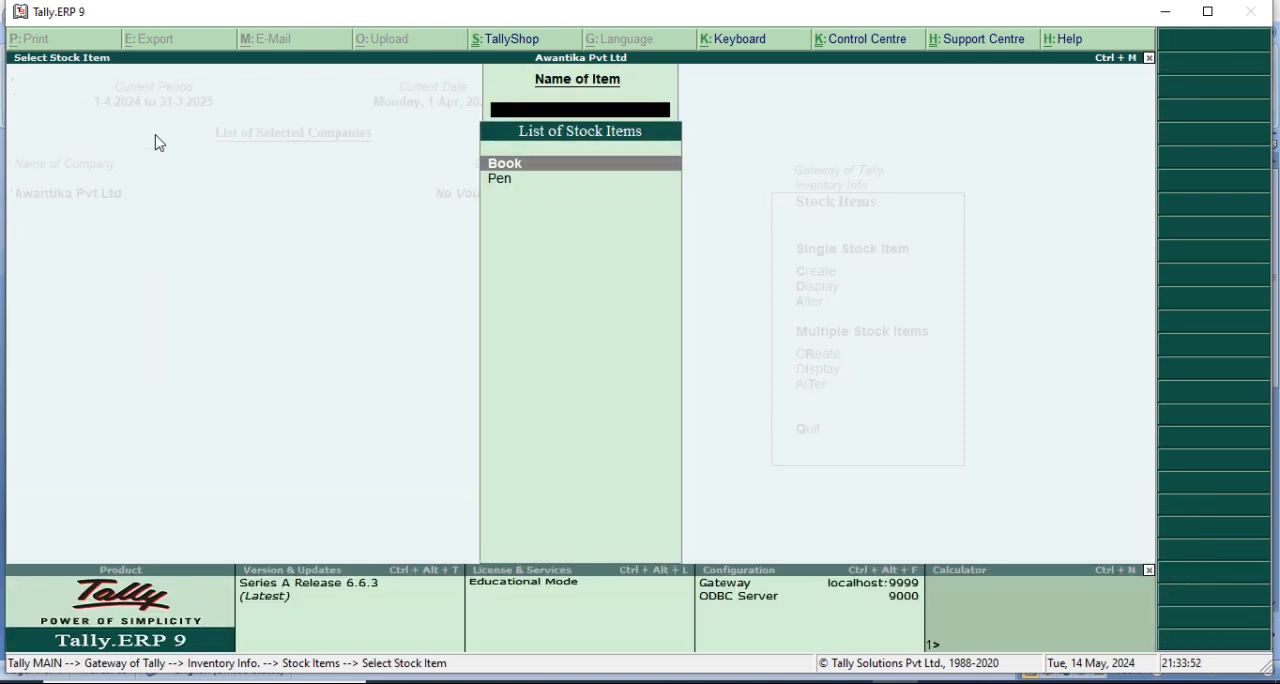
{"action": "key", "text": "Escape"}
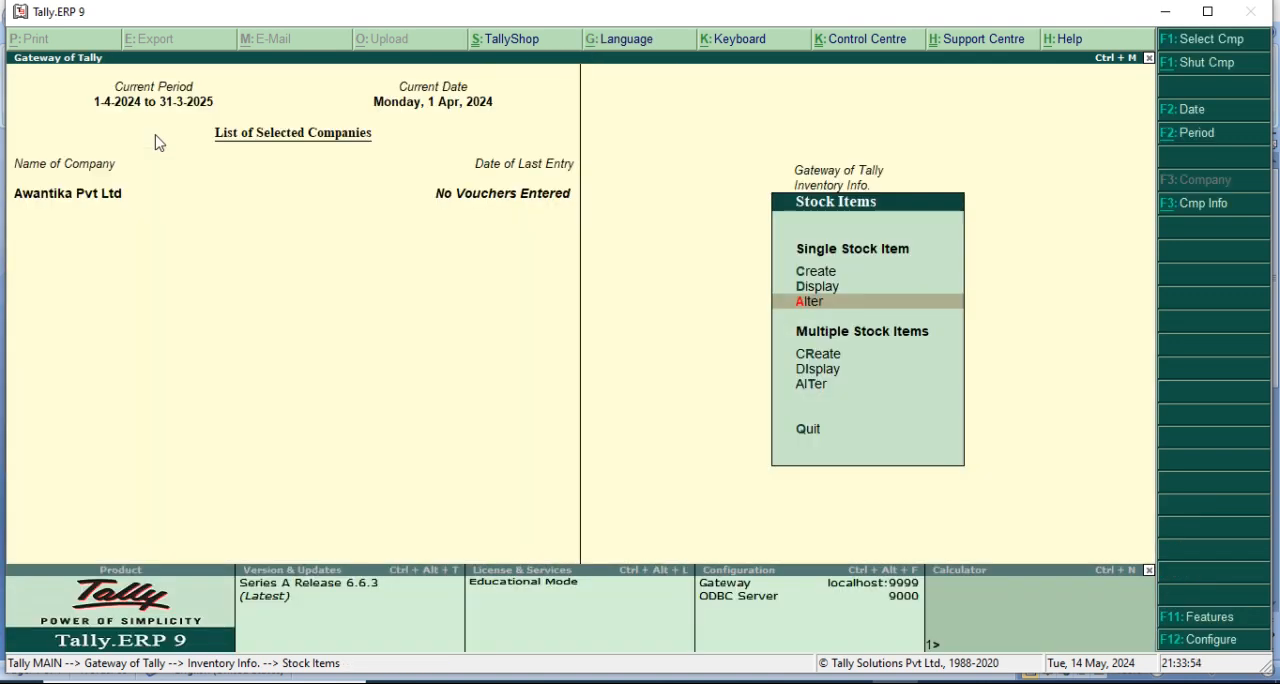
Start creating multiple stock items at once for the All Items group.
{"action": "key", "text": "Down"}
{"action": "key", "text": "Down"}
{"action": "key", "text": "Up"}
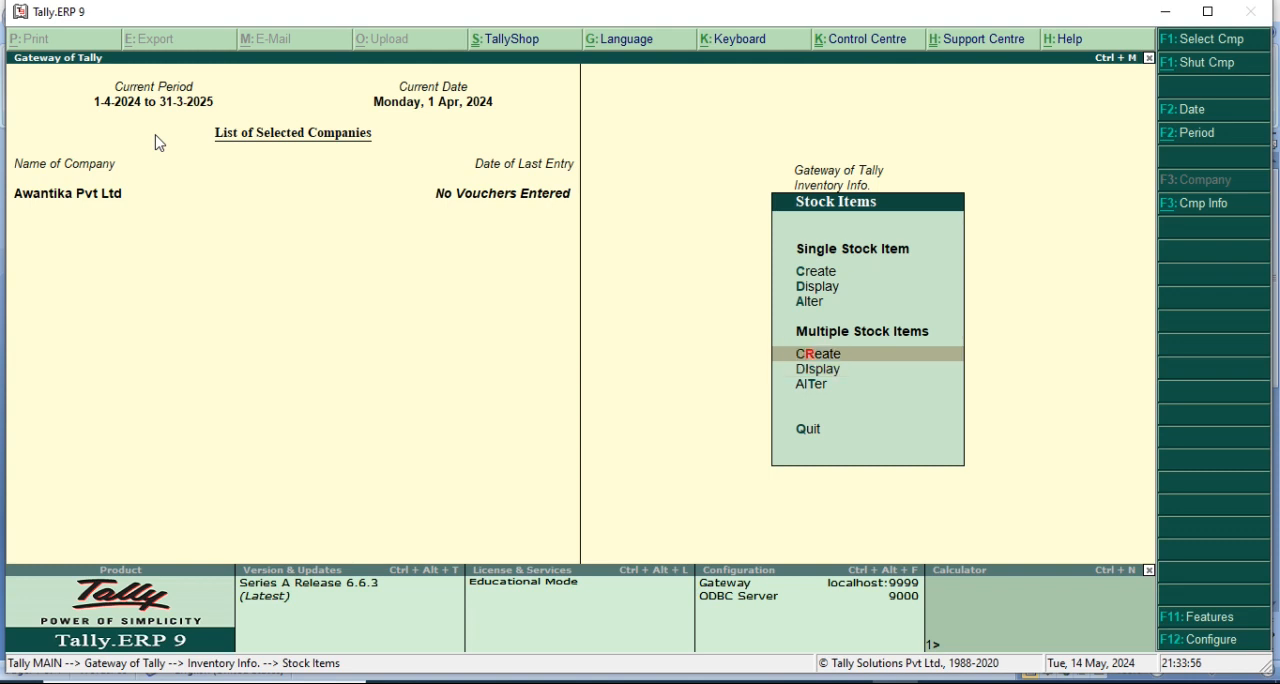
{"action": "key", "text": "Return"}
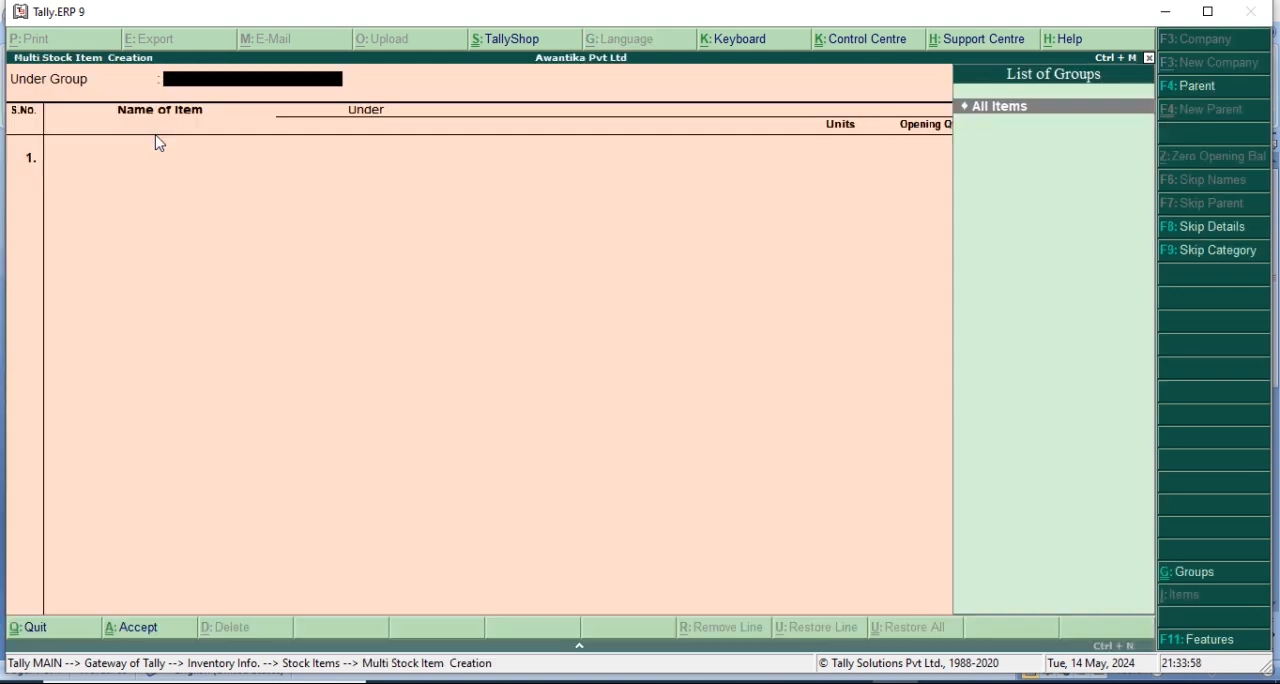
{"action": "key", "text": "Return"}
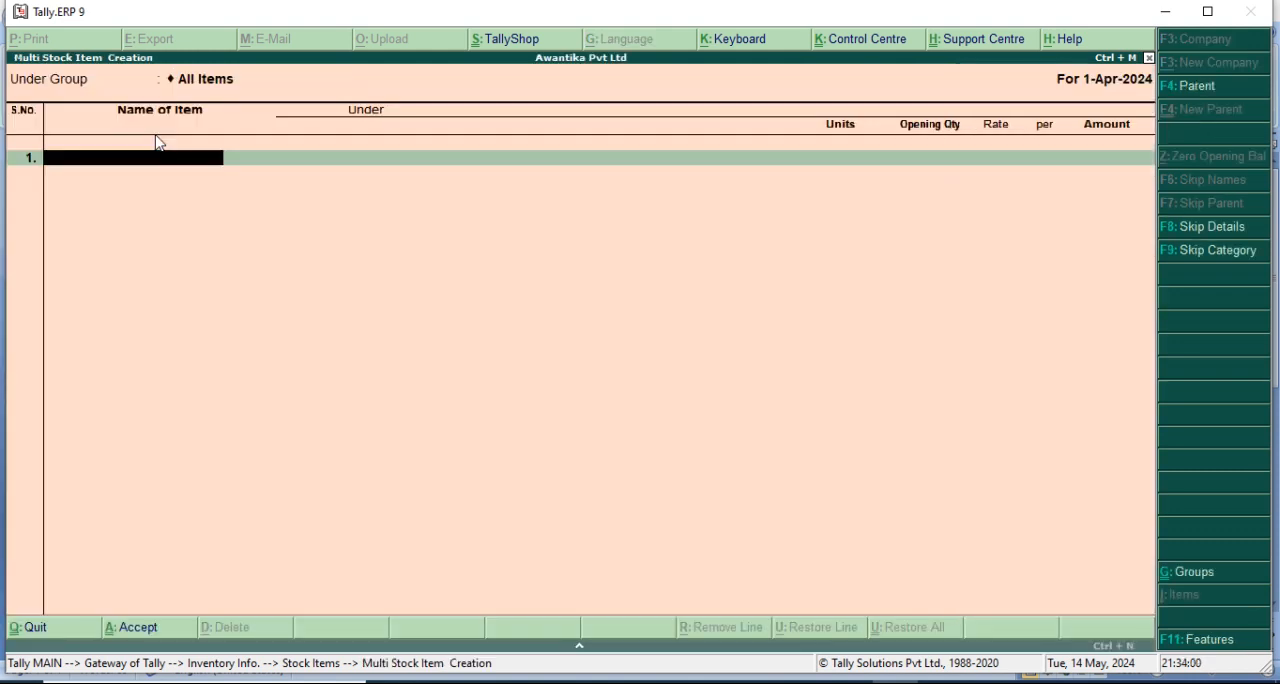
Enter Milk as the first item under Primary with unit ltr and no opening quantity.
{"action": "type", "text": "Milk"}
{"action": "key", "text": "Return"}
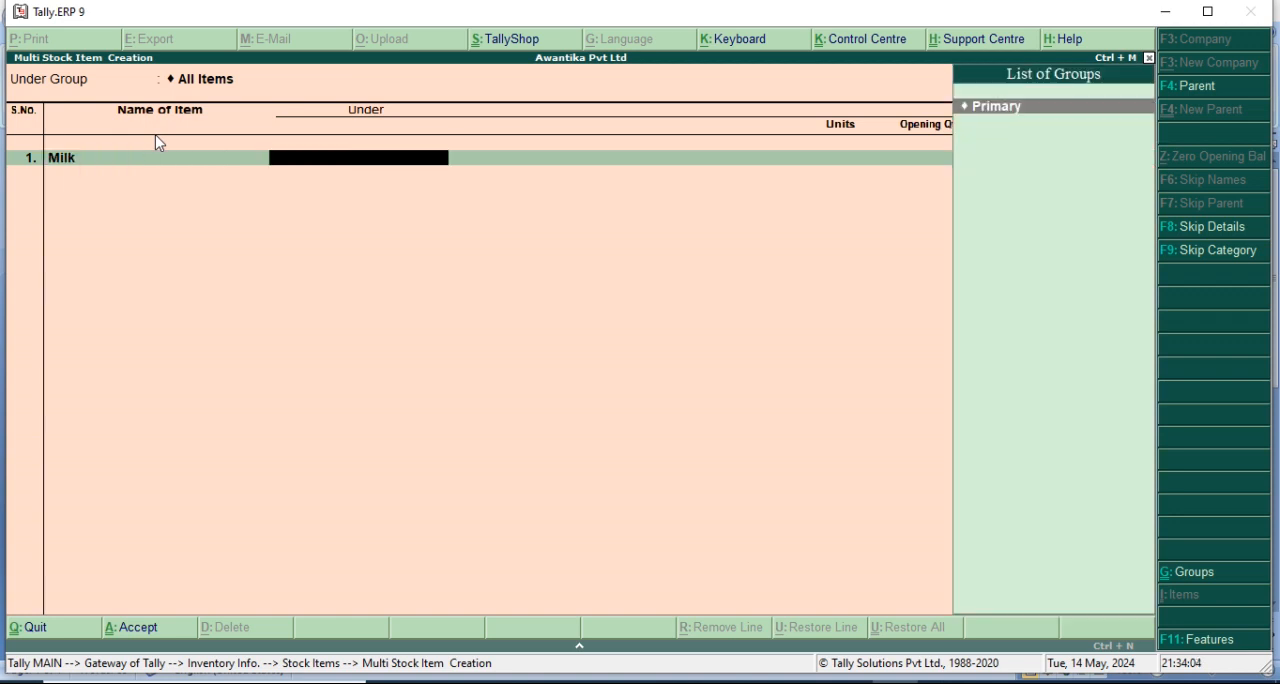
{"action": "key", "text": "Return"}
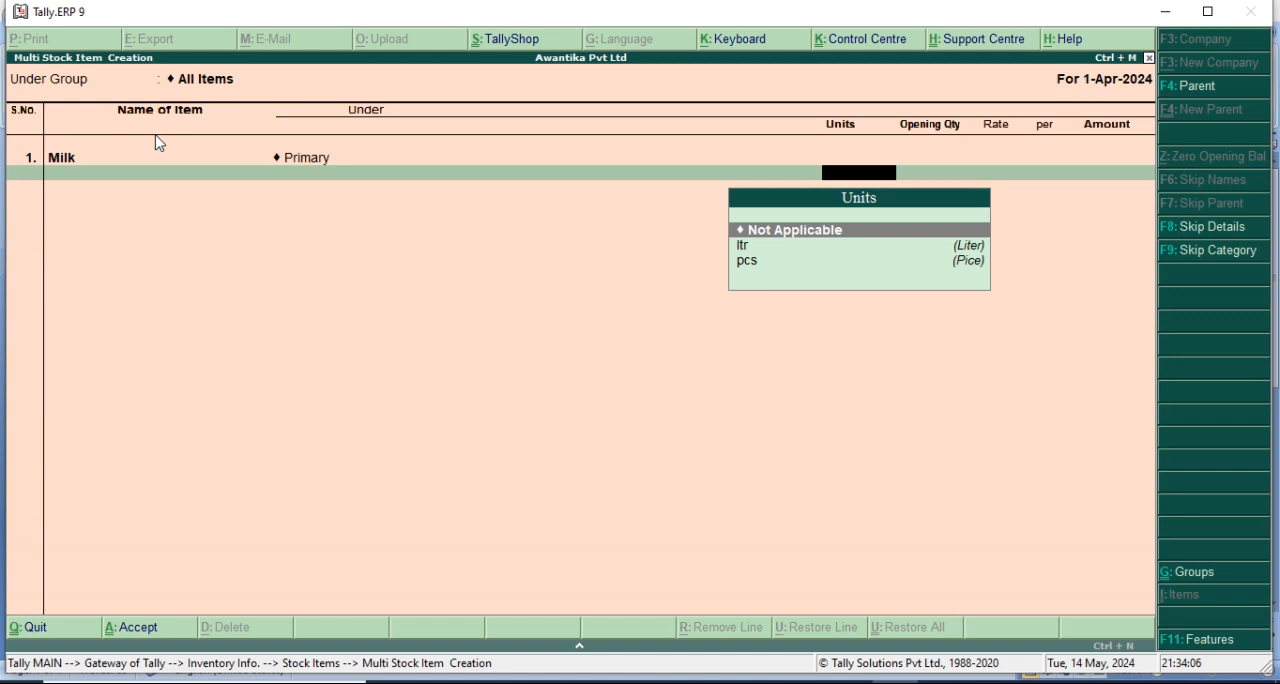
{"action": "key", "text": "Down"}
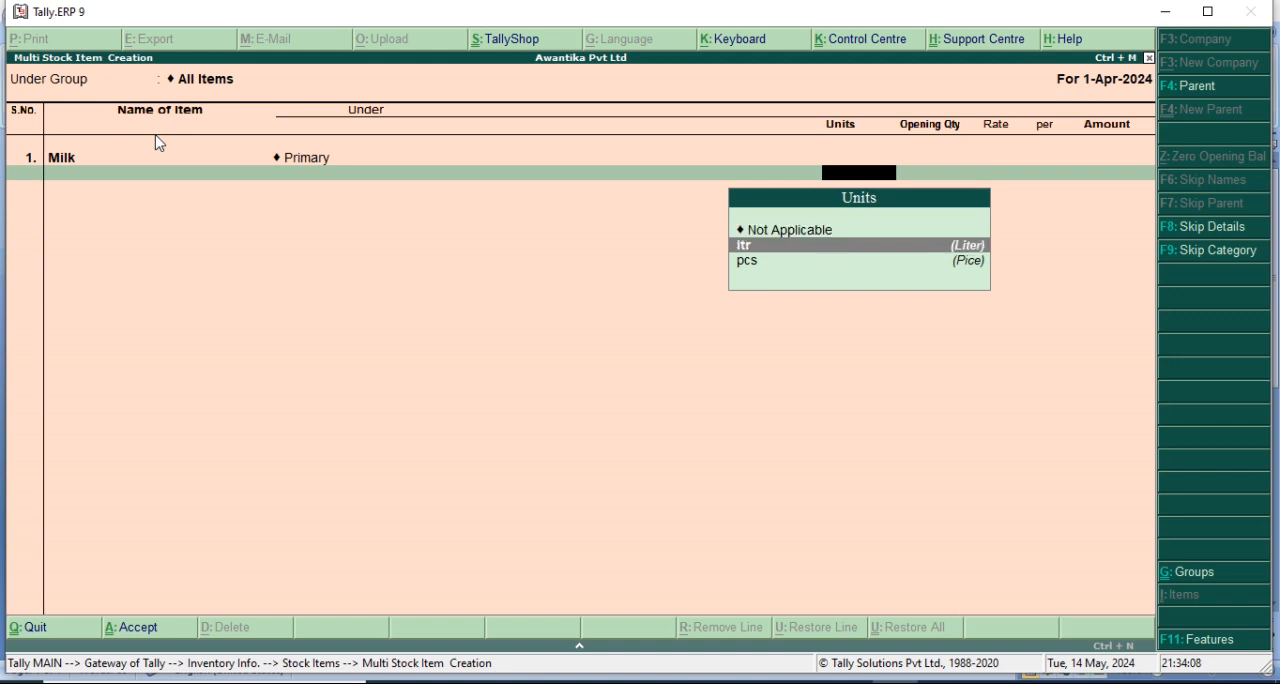
{"action": "key", "text": "Return"}
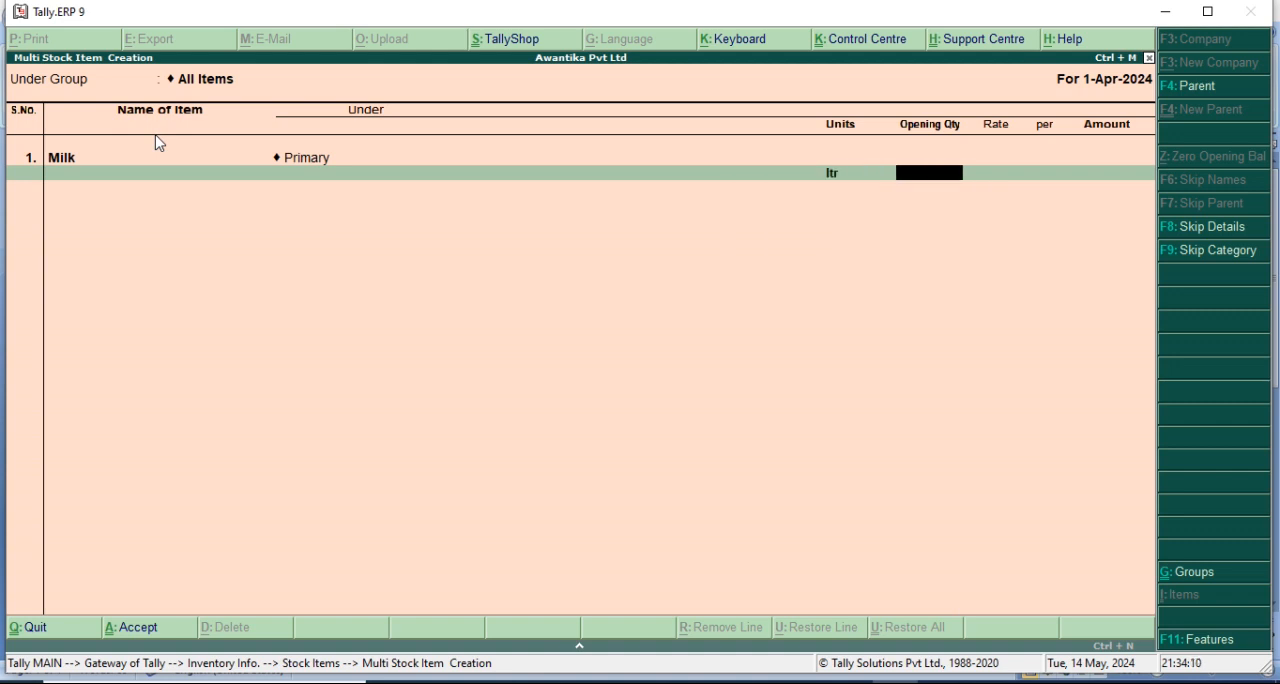
{"action": "key", "text": "Return"}
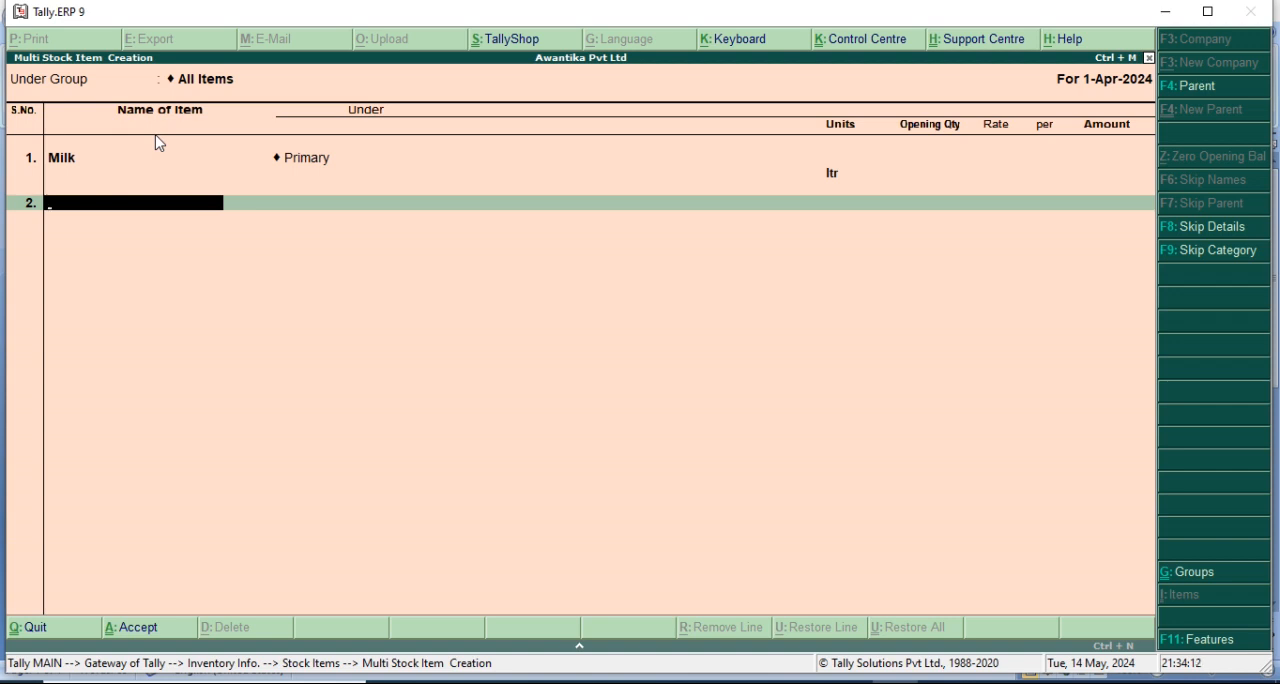
Try to enter Pen as the second item in the list.
{"action": "type", "text": "Pen"}
{"action": "key", "text": "Return"}
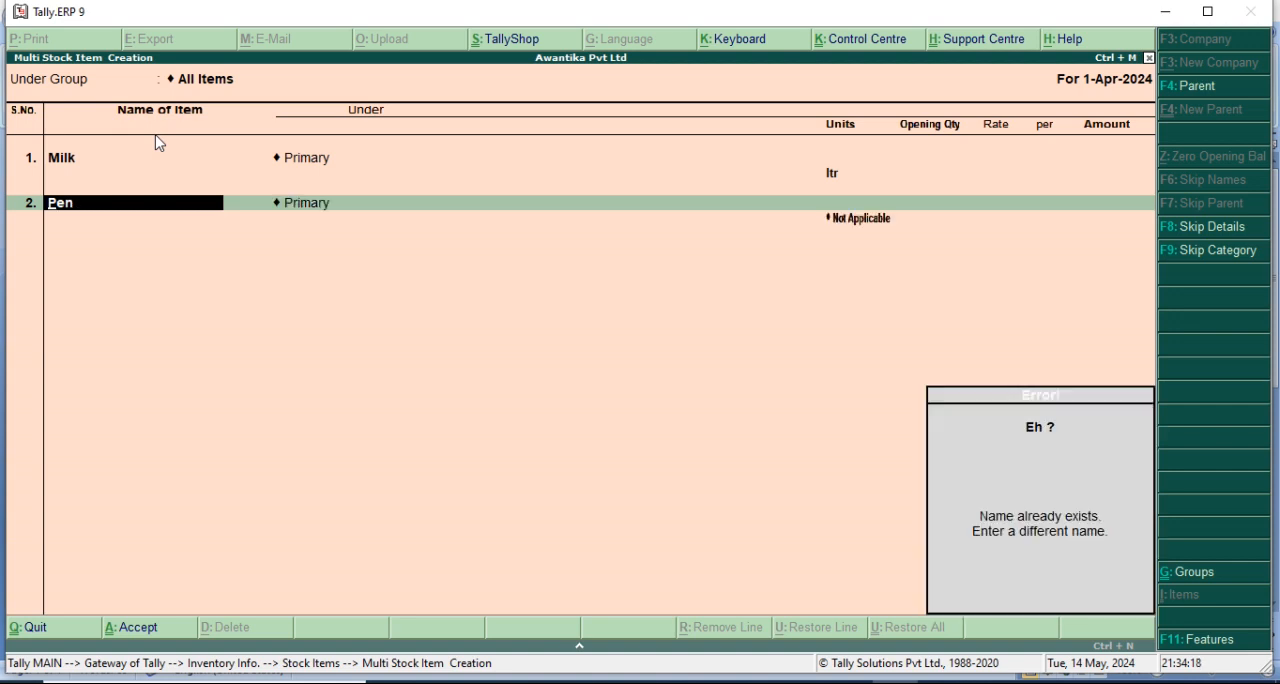
{"action": "key", "text": "BackSpace"}
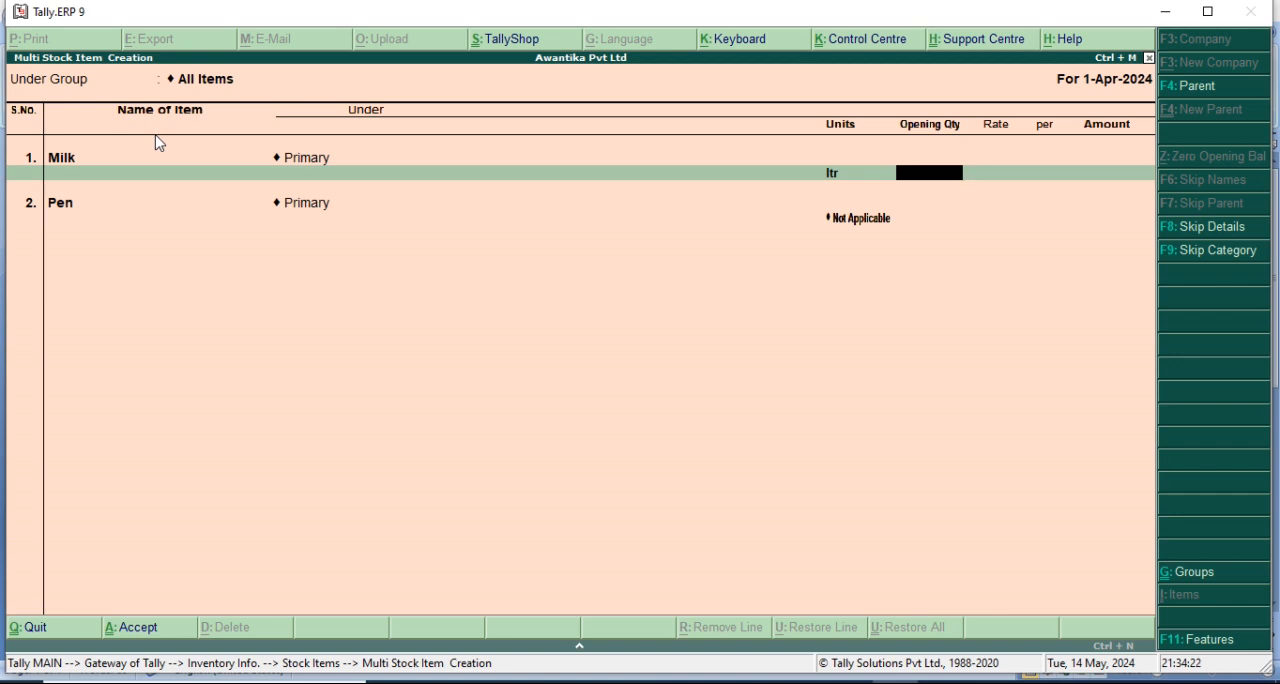
Replace the second item's name with Sugar and keep it under the Primary group.
{"action": "key", "text": "Return"}
{"action": "key", "text": "space"}
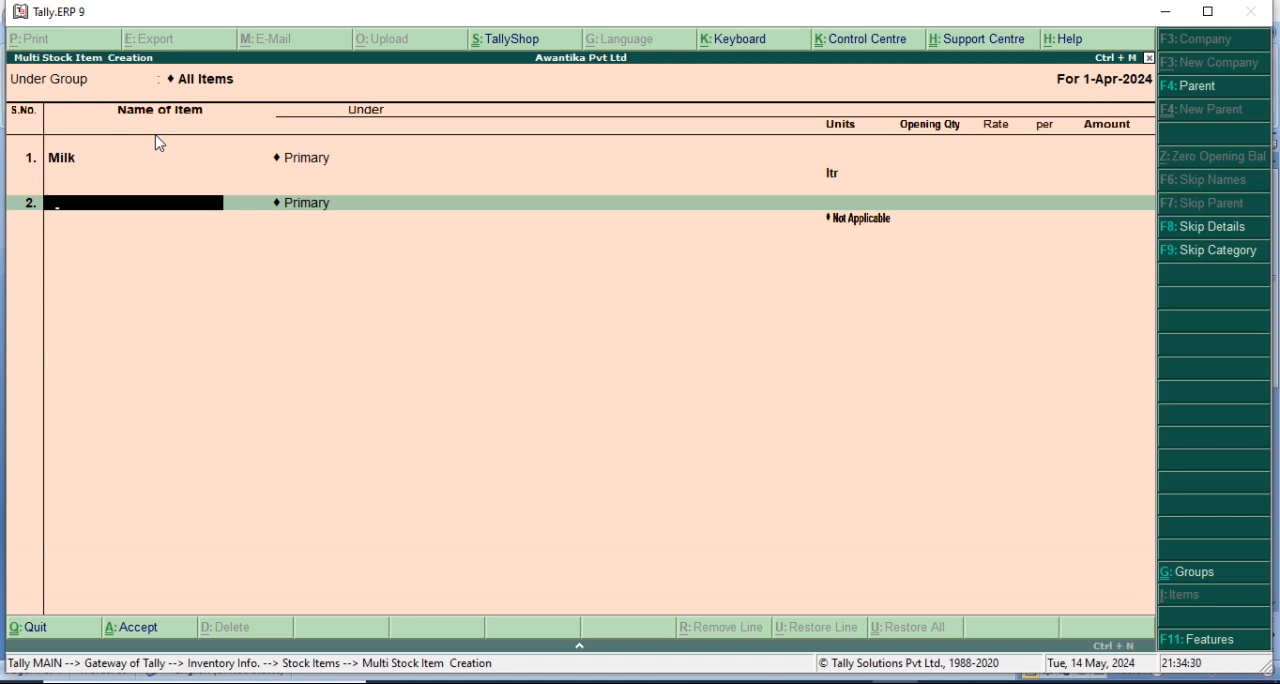
{"action": "type", "text": "Sugar"}
{"action": "key", "text": "Return"}
{"action": "key", "text": "Return"}
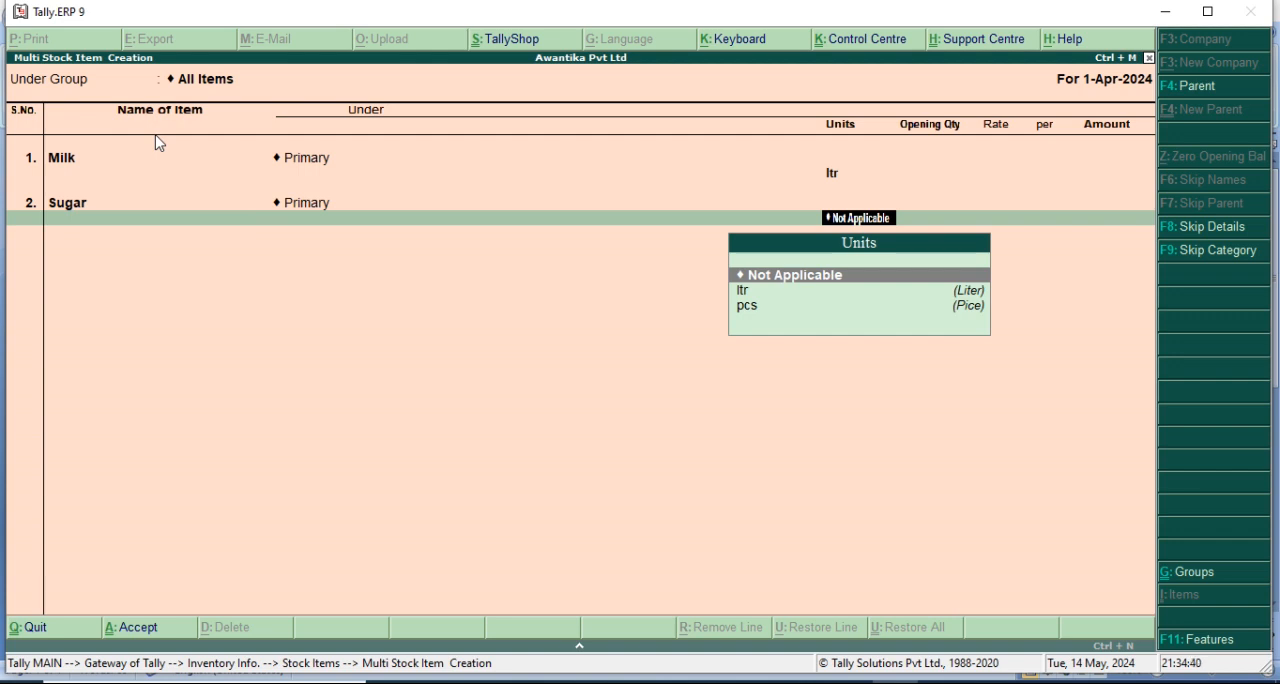
Leave Sugar's unit as Not Applicable without an opening quantity, then end the list and save both stock items.
{"action": "key", "text": "BackSpace"}
{"action": "key", "text": "BackSpace"}
{"action": "key", "text": "BackSpace"}
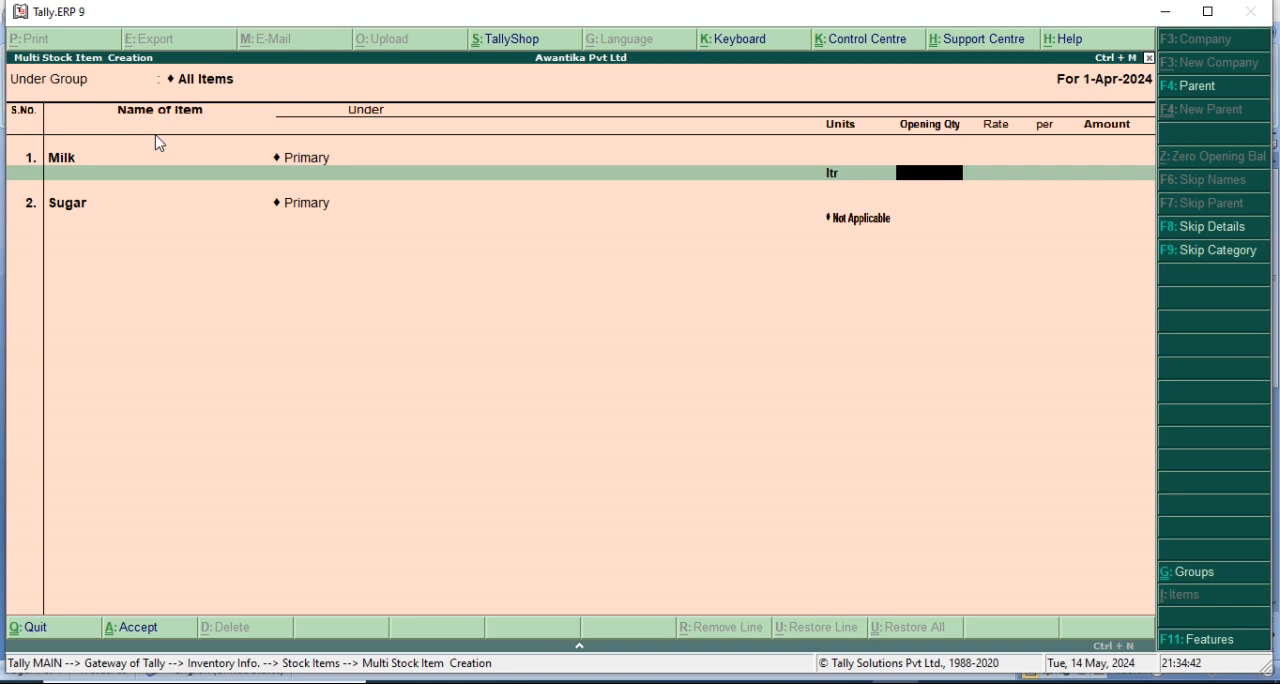
{"action": "key", "text": "Return"}
{"action": "key", "text": "Return"}
{"action": "key", "text": "Return"}
{"action": "key", "text": "Return"}
{"action": "key", "text": "Return"}
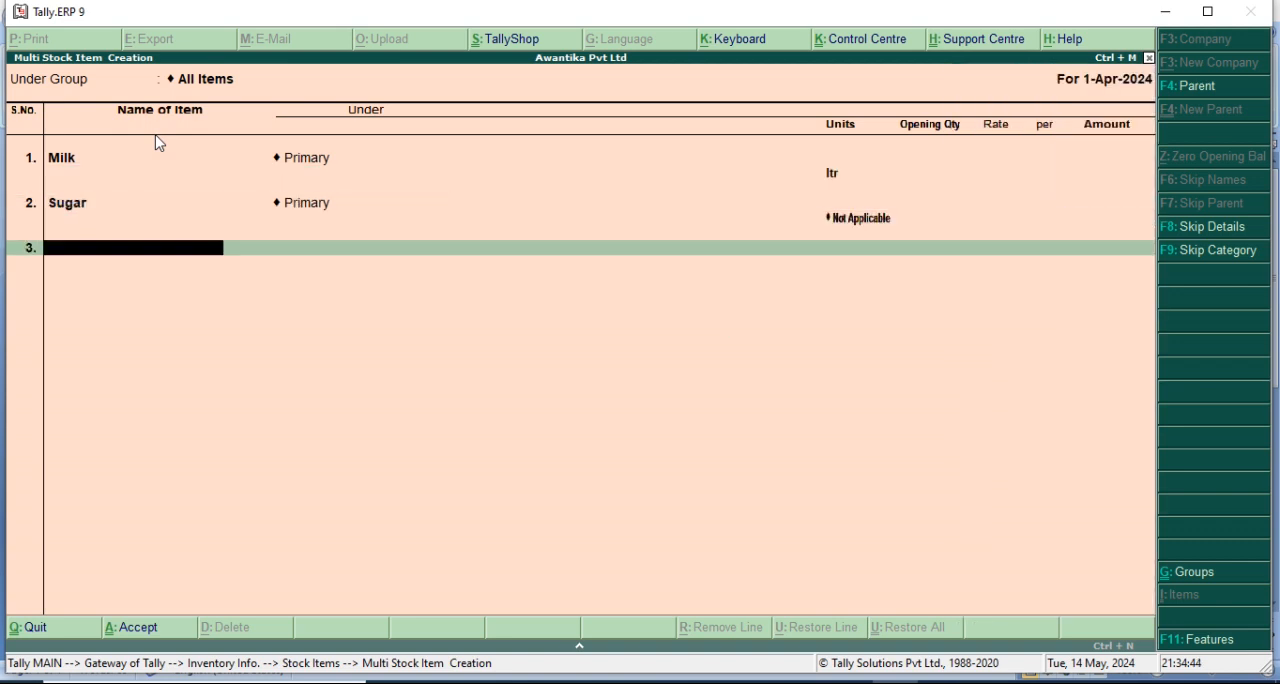
{"action": "key", "text": "Return"}
{"action": "key", "text": "Return"}
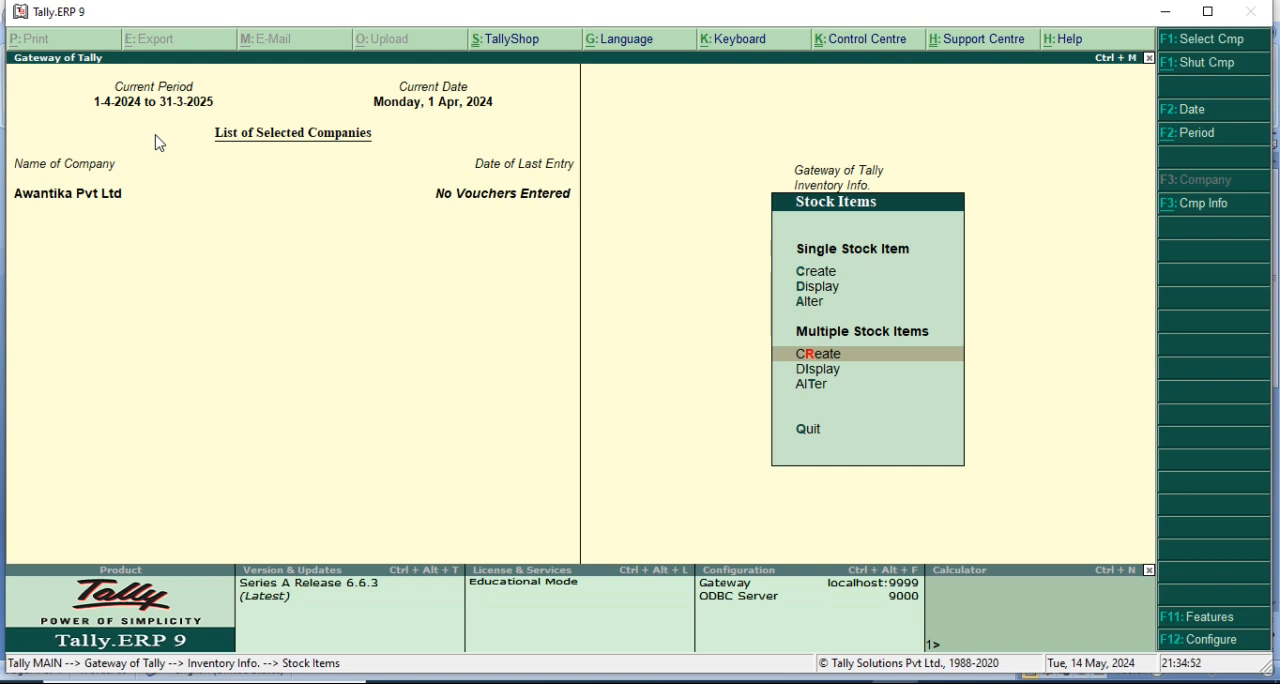
Leave the stock items and start creating a new unit of measure in the inventory information.
{"action": "key", "text": "Escape"}
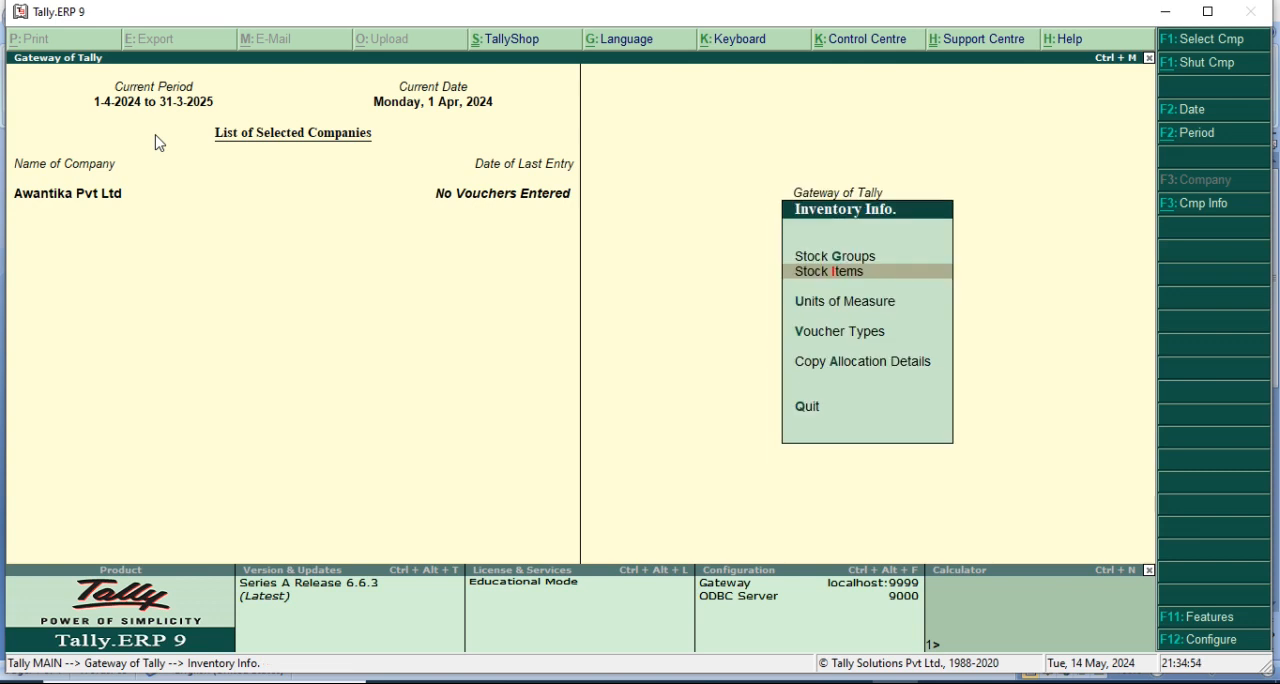
{"action": "key", "text": "Down"}
{"action": "key", "text": "Return"}
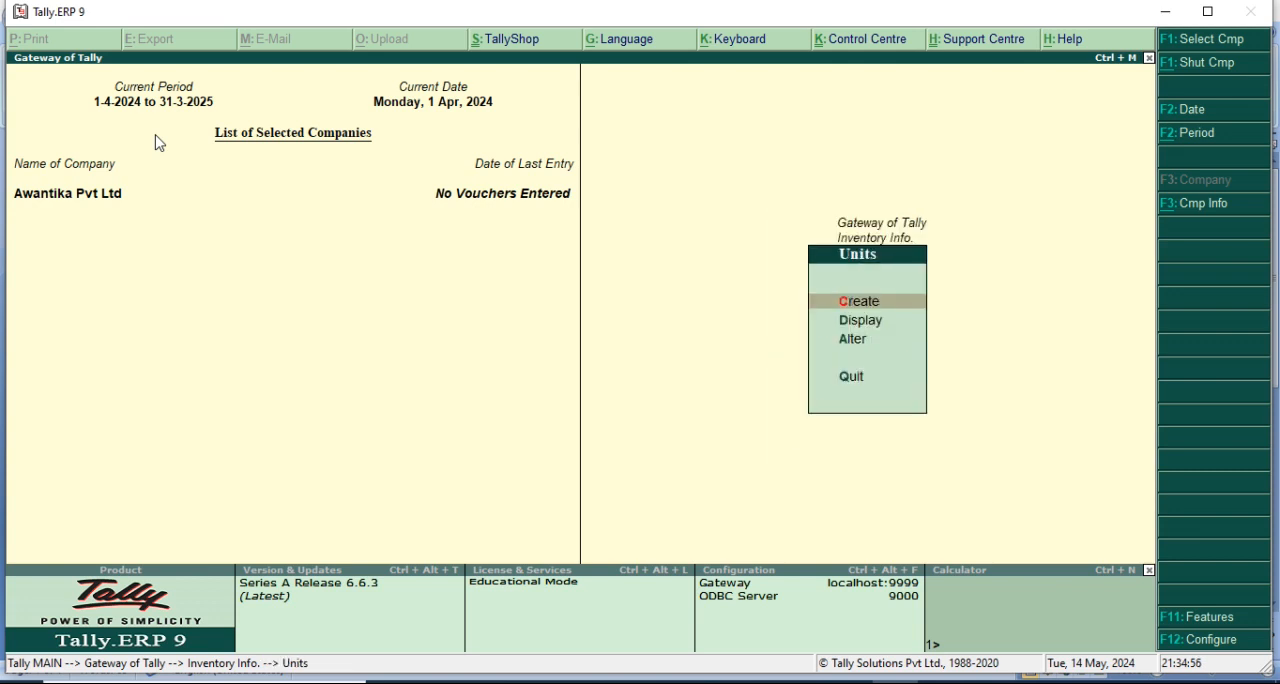
{"action": "key", "text": "Return"}
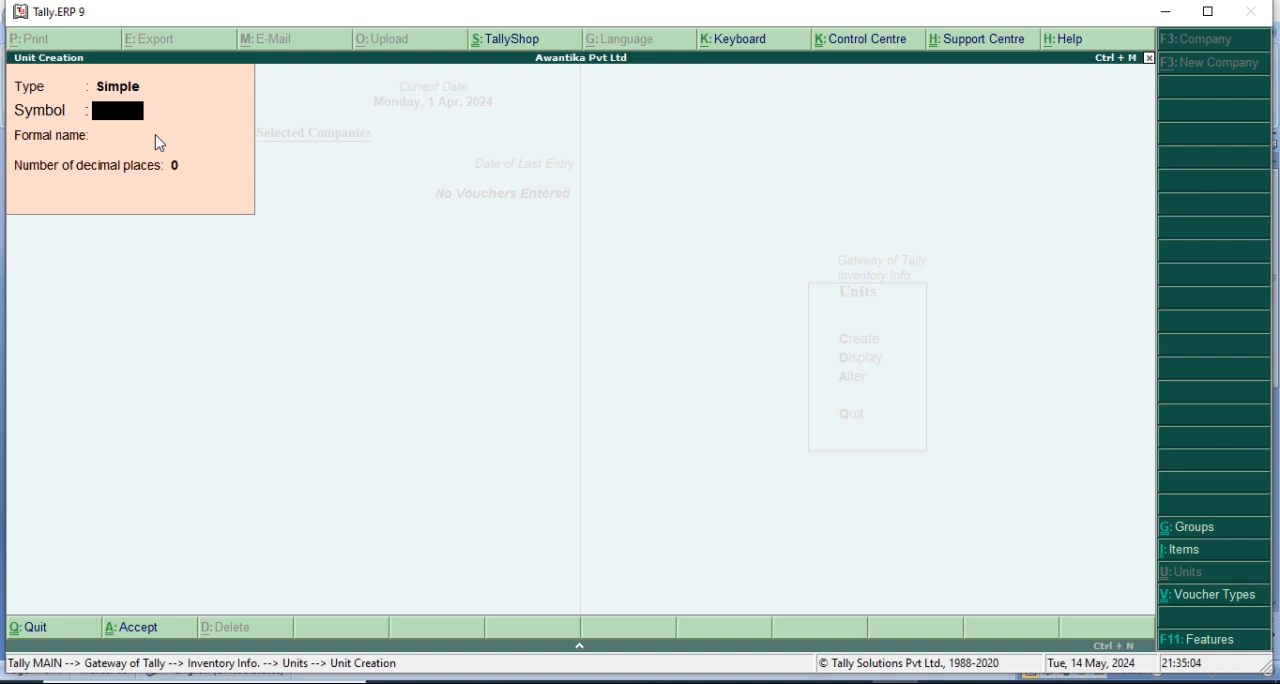
Try to use ltr as the symbol of the new simple unit.
{"action": "type", "text": "ltr"}
{"action": "key", "text": "Return"}
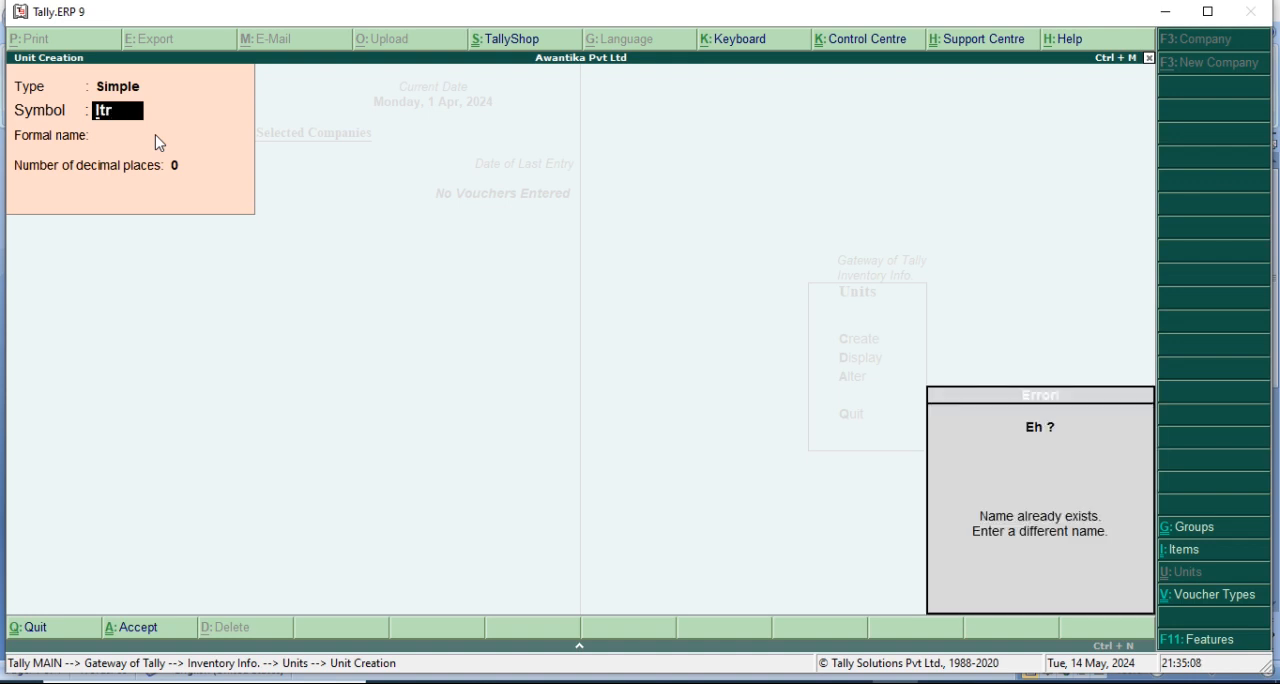
{"action": "key", "text": "BackSpace"}
{"action": "key", "text": "BackSpace"}
{"action": "key", "text": "Return"}
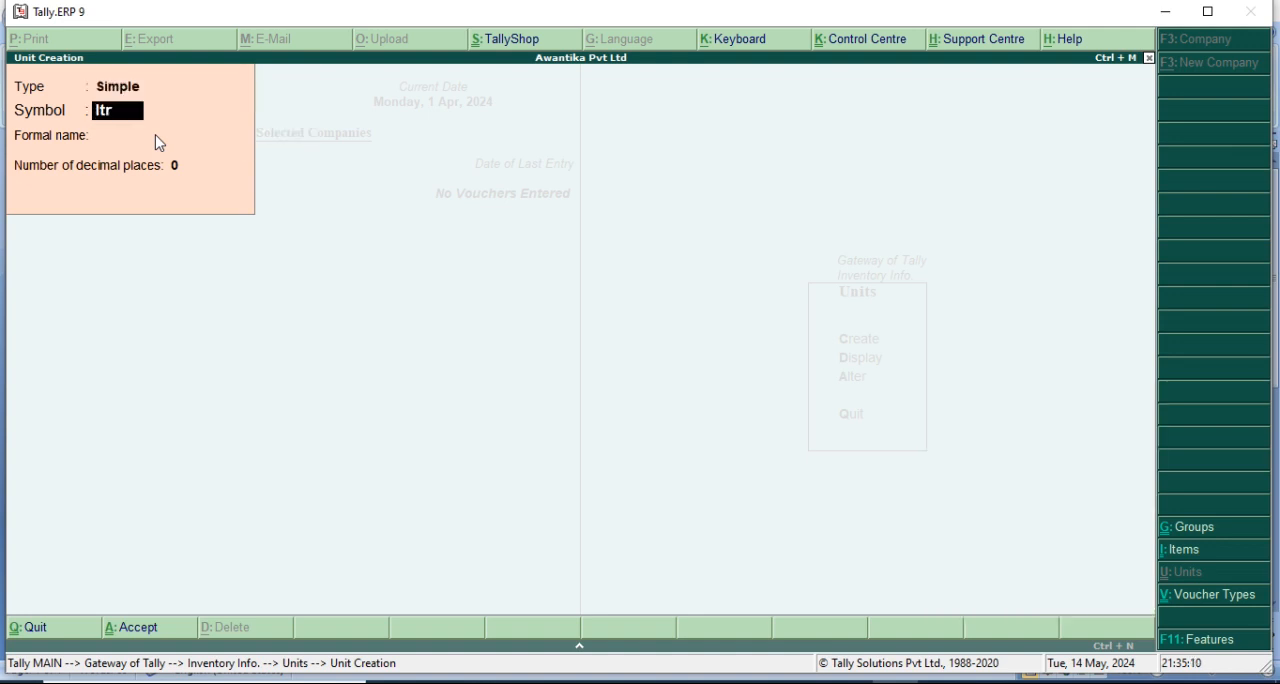
Create a simple unit with symbol m, formal name Miter and 0 decimal places.
{"action": "type", "text": "m"}
{"action": "key", "text": "Return"}
{"action": "type", "text": "Miter"}
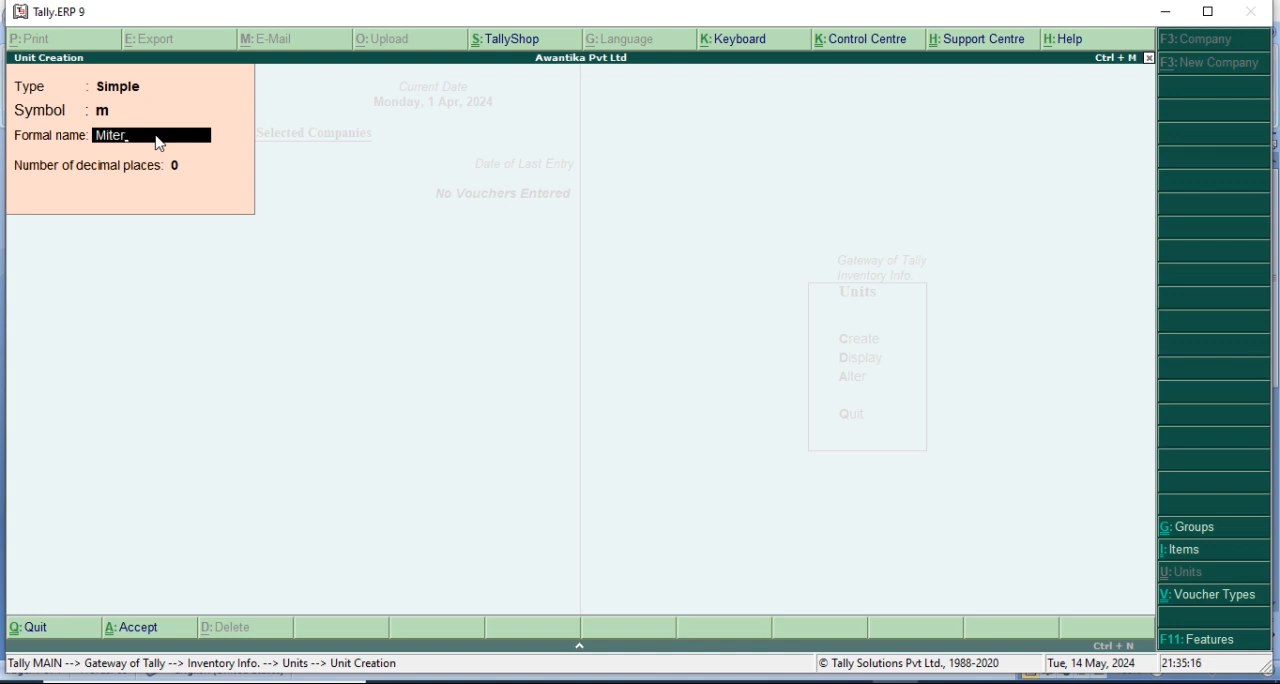
{"action": "key", "text": "Return"}
{"action": "key", "text": "Return"}
Create a simple unit with symbol kgs, formal name Kilogram and 0 decimal places, then leave unit creation.
{"action": "key", "text": "Return"}
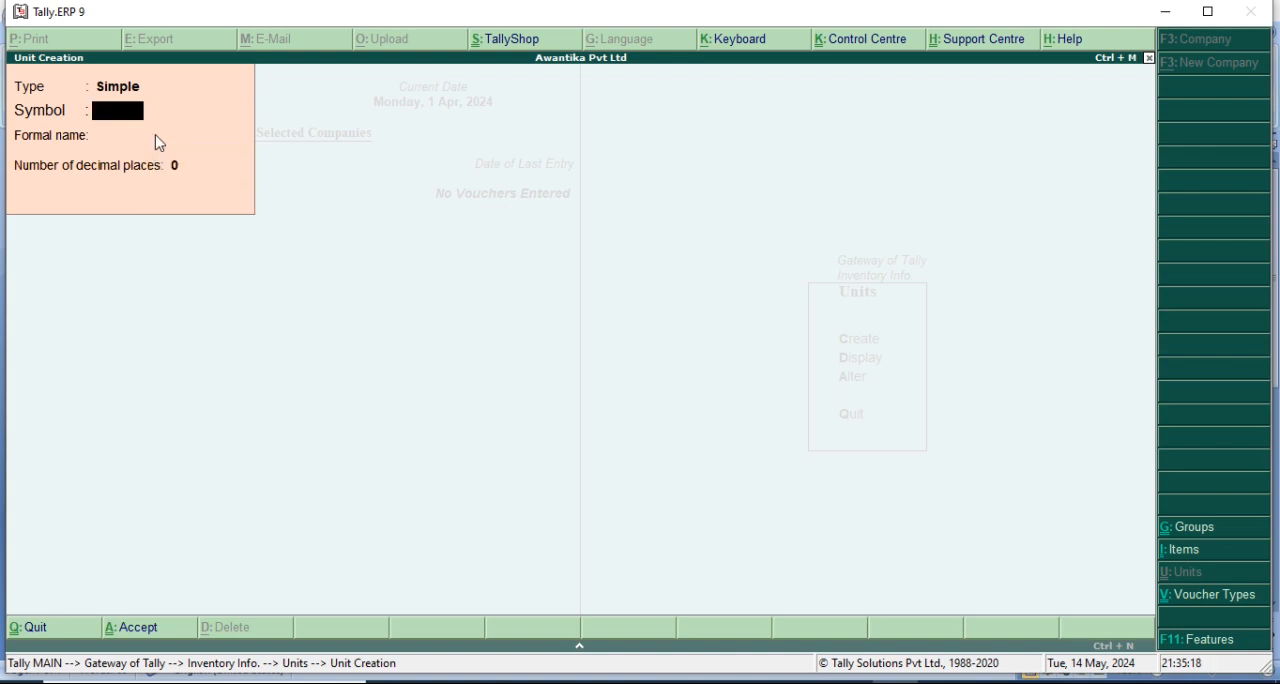
{"action": "type", "text": "kgs"}
{"action": "key", "text": "Return"}
{"action": "type", "text": "Kil"}
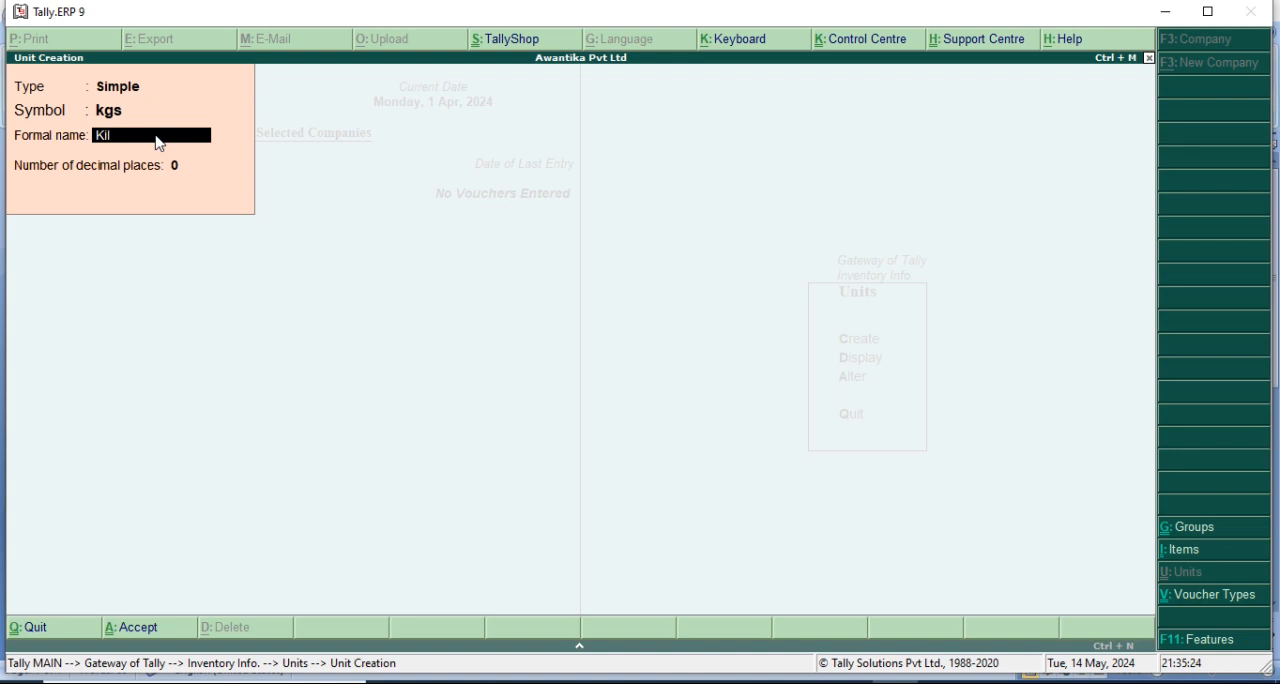
{"action": "type", "text": "ogram"}
{"action": "key", "text": "Return"}
{"action": "key", "text": "Return"}
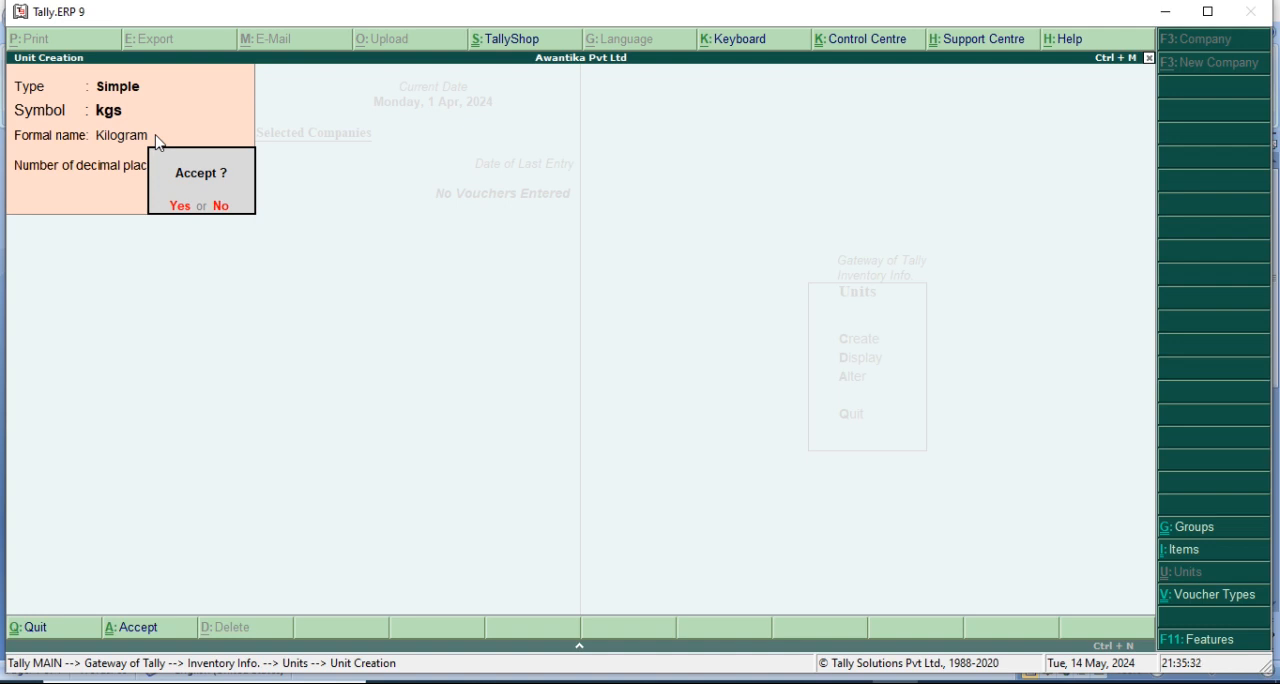
{"action": "key", "text": "Return"}
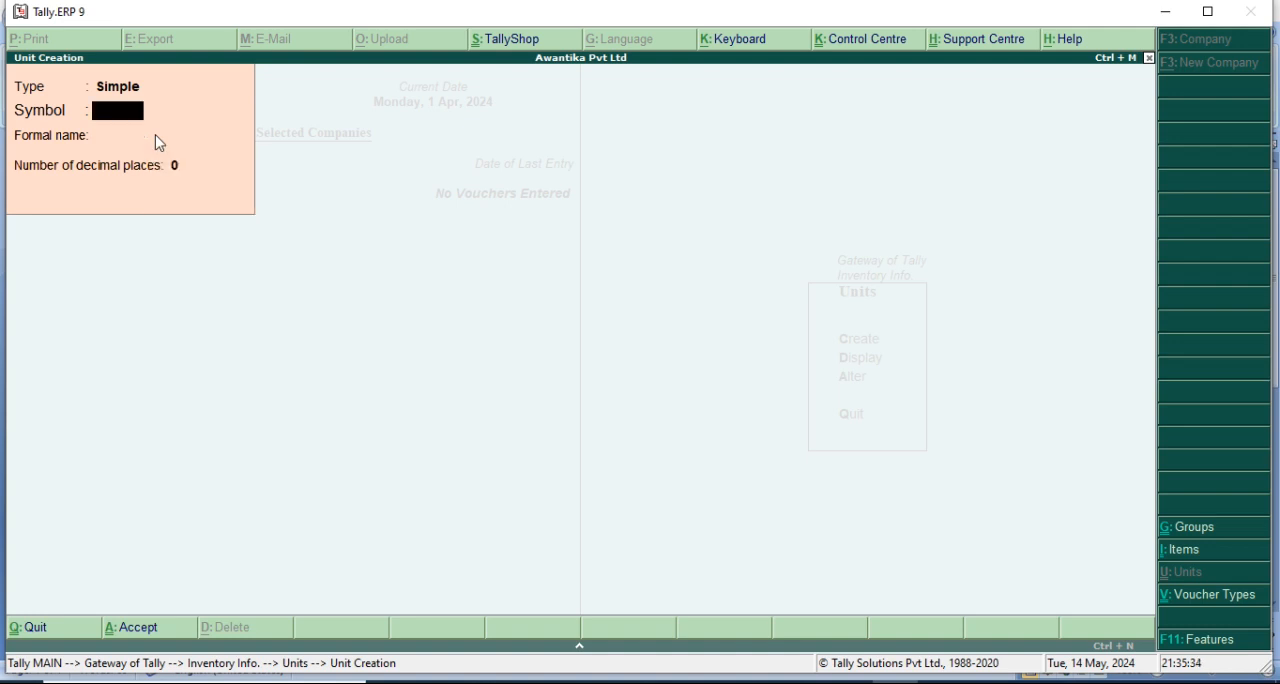
{"action": "key", "text": "Escape"}
{"action": "key", "text": "Return"}
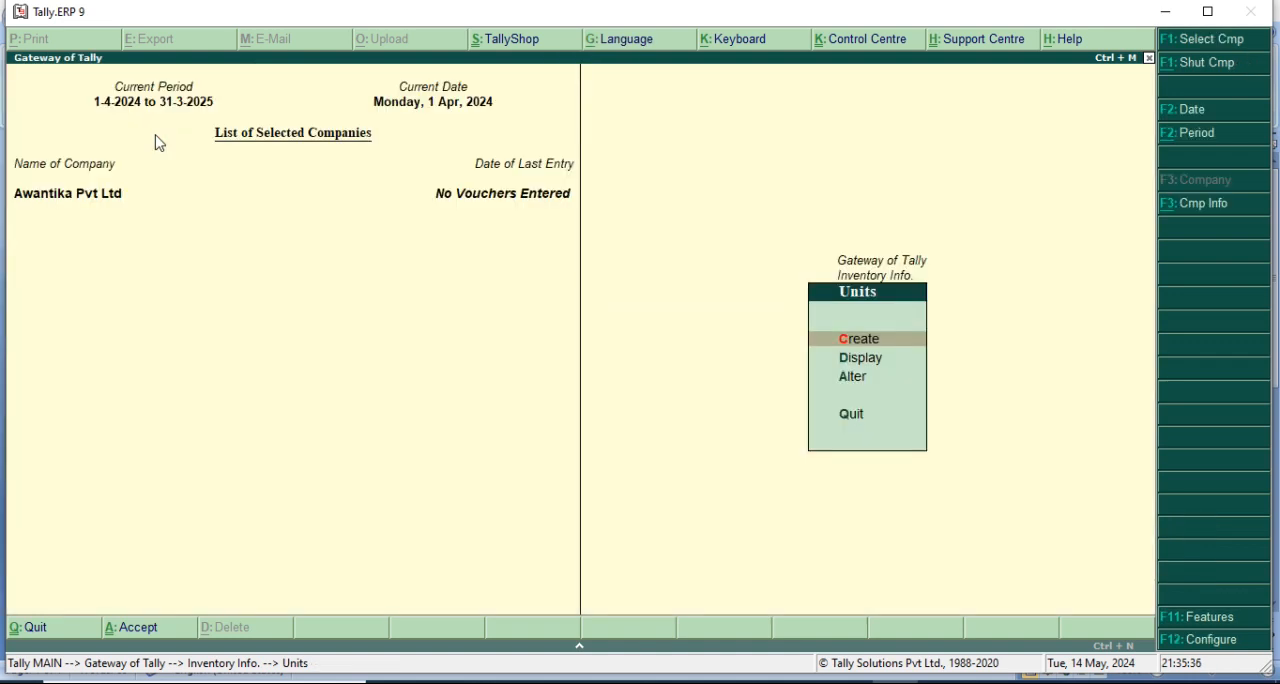
Display the list of existing units of measure, then return to the inventory information.
{"action": "key", "text": "Down"}
{"action": "key", "text": "Return"}
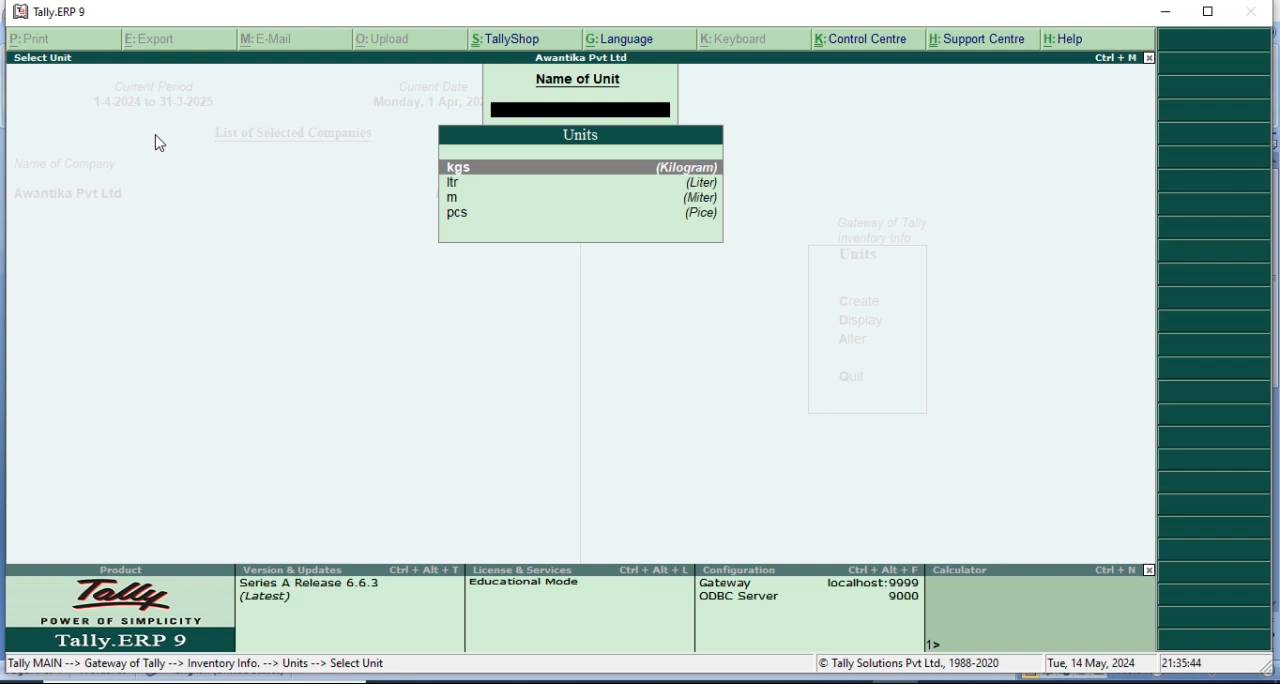
{"action": "key", "text": "Escape"}
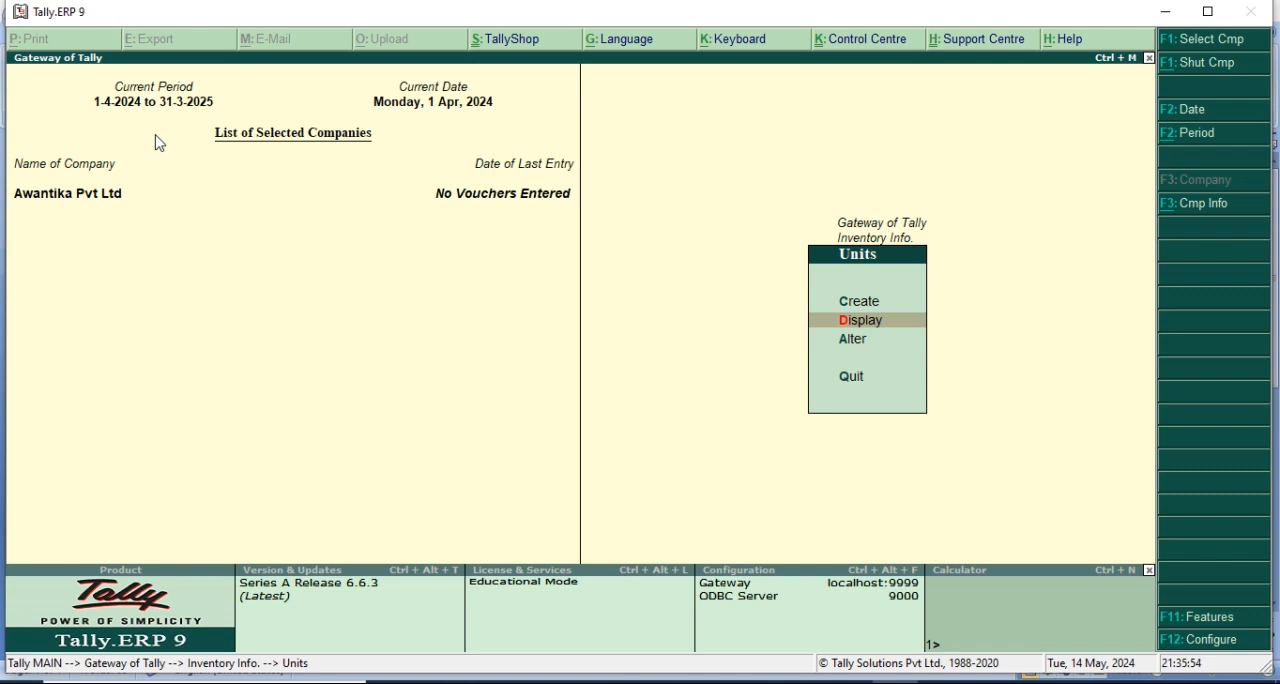
{"action": "key", "text": "Escape"}
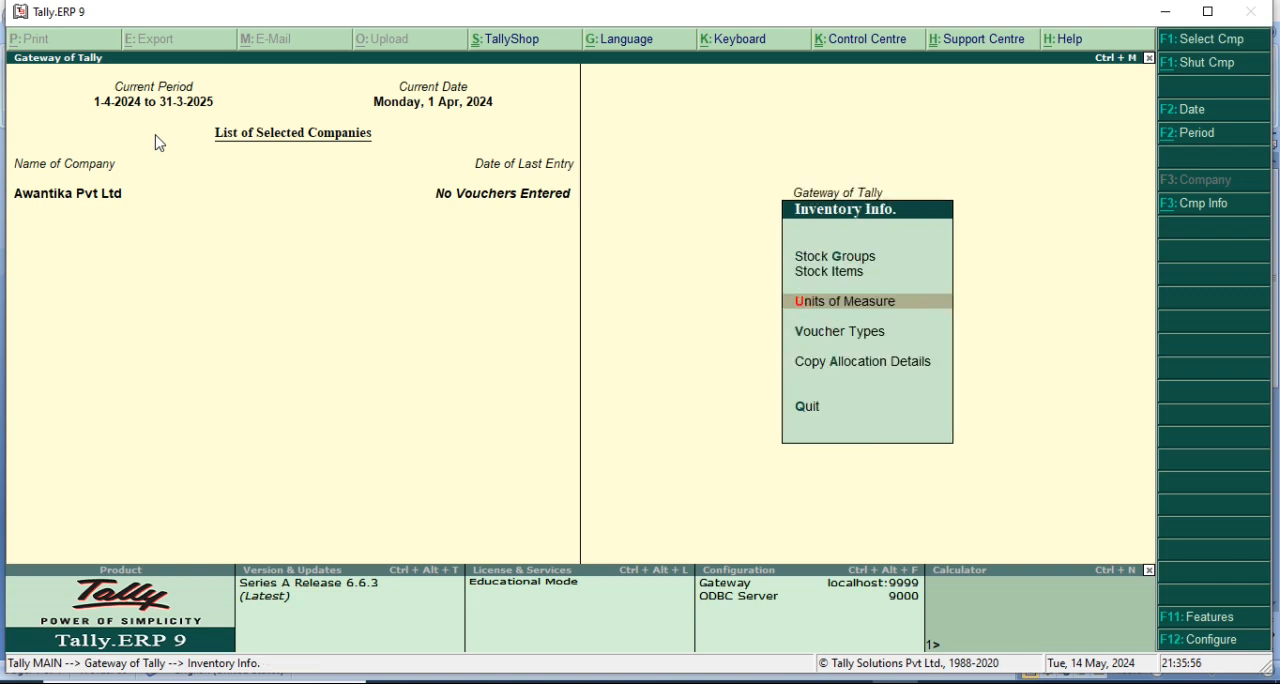